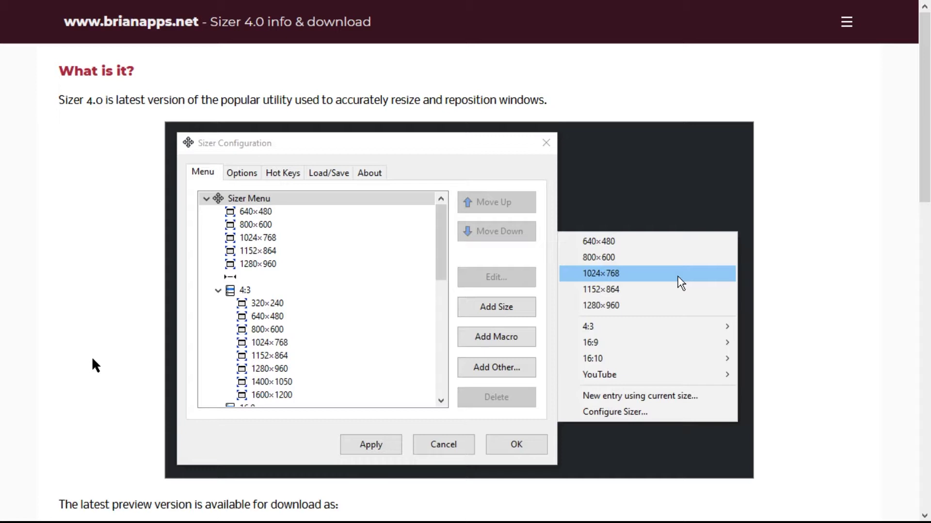
- Return to the 'sizer app' Google results and open the Sizer 4.0 by Brian Apps page
{"action": "key", "text": "alt+Left"}
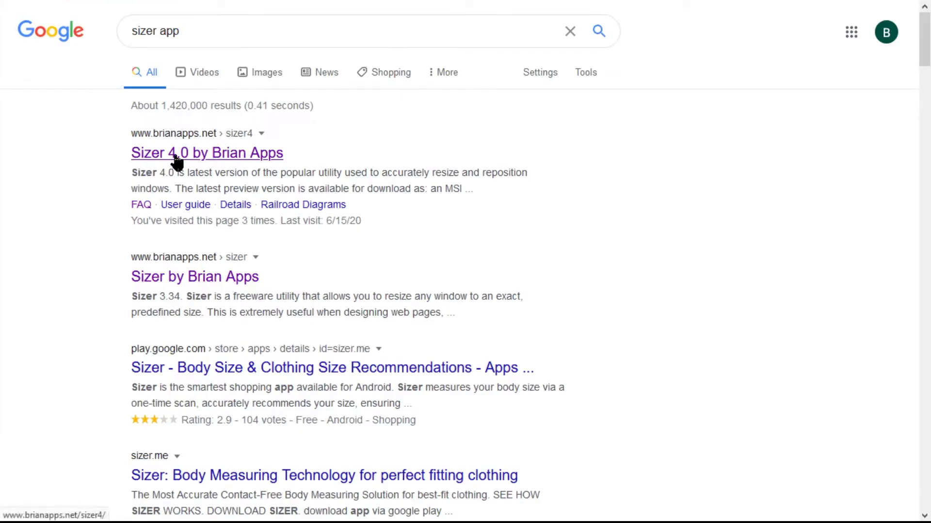
{"action": "left_click", "coordinate": [229, 159]}
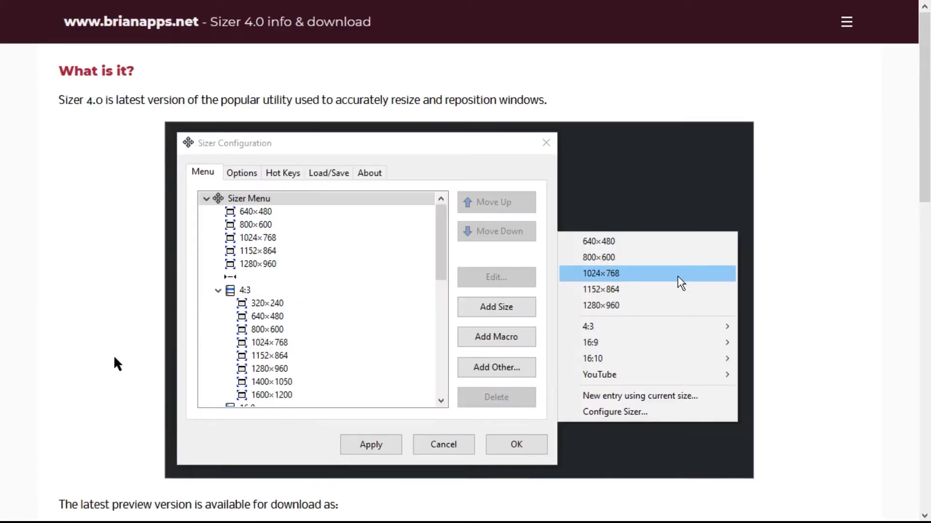
- Scroll down the brianapps.net page to the sizer4_dev640.msi installer download
{"action": "scroll", "coordinate": [115, 365], "scroll_direction": "down", "scroll_amount": 2}
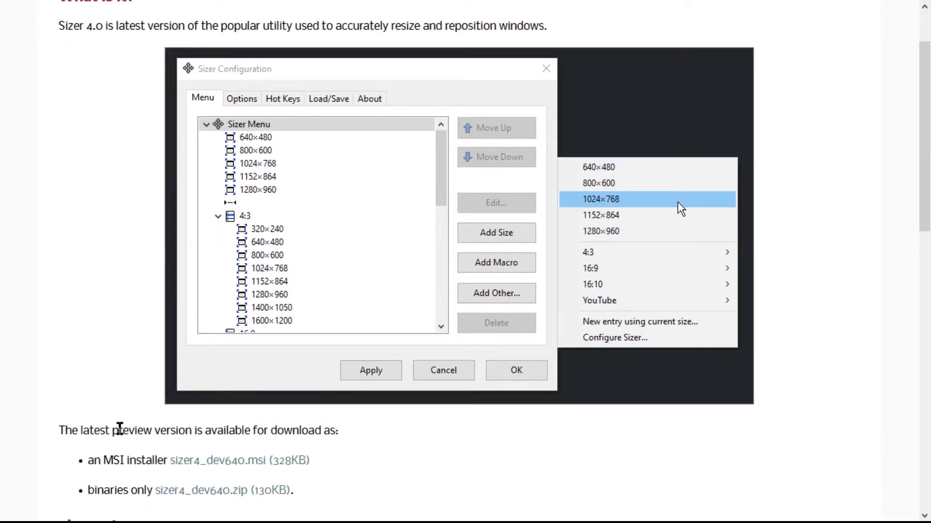
{"action": "left_click_drag", "start_coordinate": [118, 430], "coordinate": [193, 432]}
{"action": "left_click", "coordinate": [248, 443]}
{"action": "scroll", "coordinate": [248, 444], "scroll_direction": "down", "scroll_amount": 2}
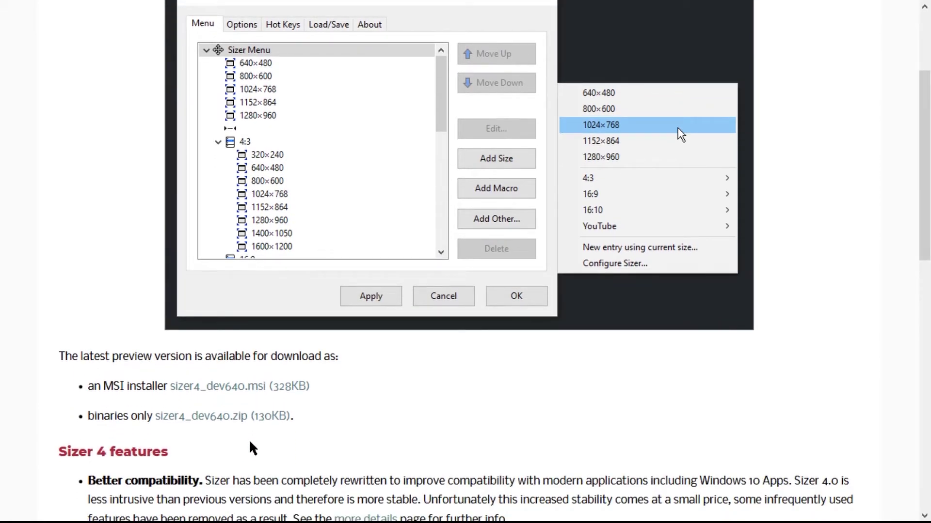
{"action": "scroll", "coordinate": [251, 449], "scroll_direction": "down", "scroll_amount": 2}
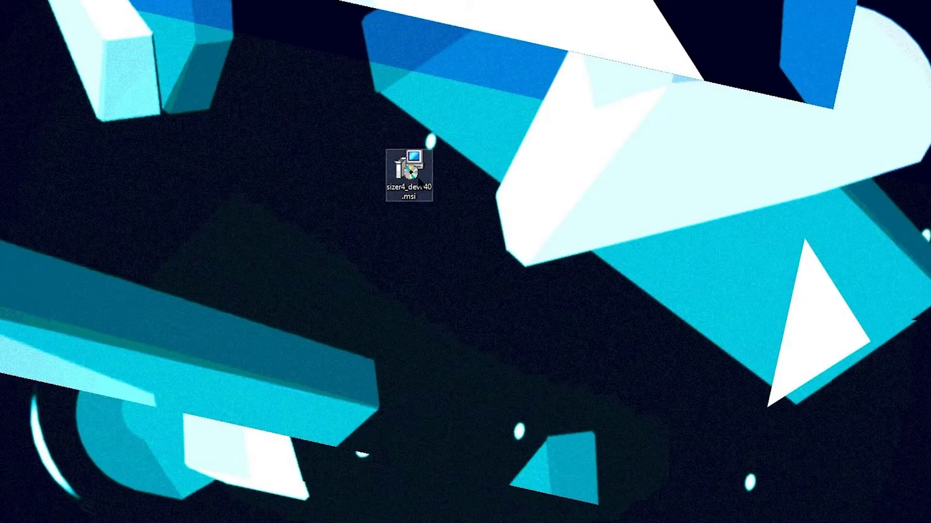
- Launch sizer4_dev640.msi and let it run past the SmartScreen warning
{"action": "double_click", "coordinate": [421, 180]}
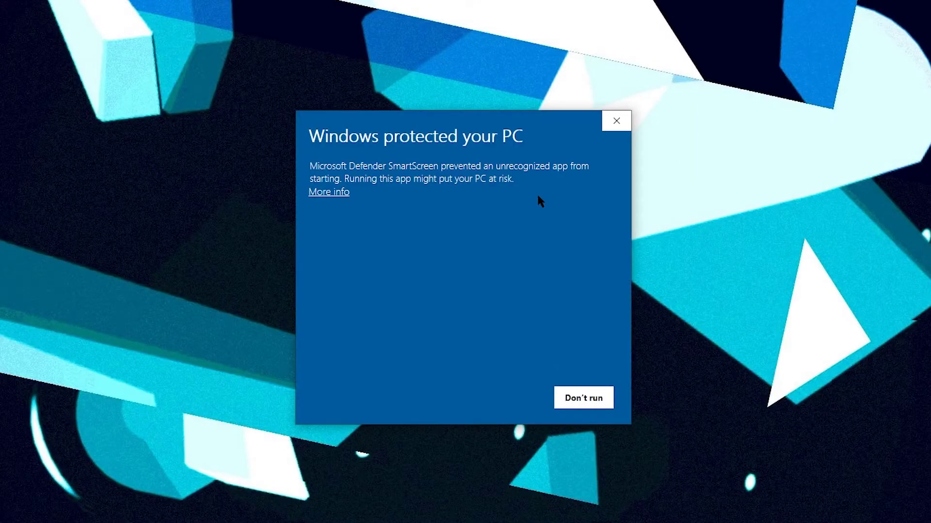
{"action": "left_click", "coordinate": [340, 193]}
{"action": "left_click", "coordinate": [490, 398]}
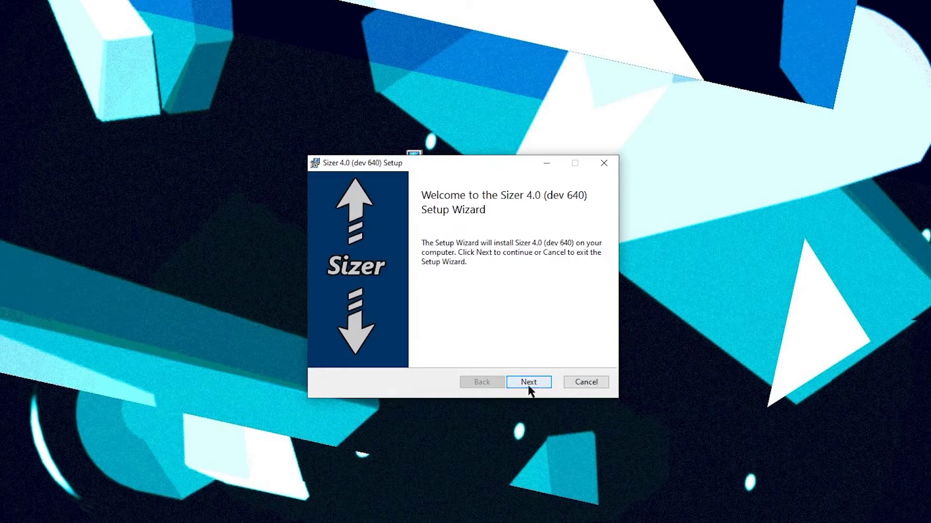
- Set Sizer to start with Windows with no Start menu or desktop shortcuts, then cancel setup
{"action": "left_click", "coordinate": [529, 387]}
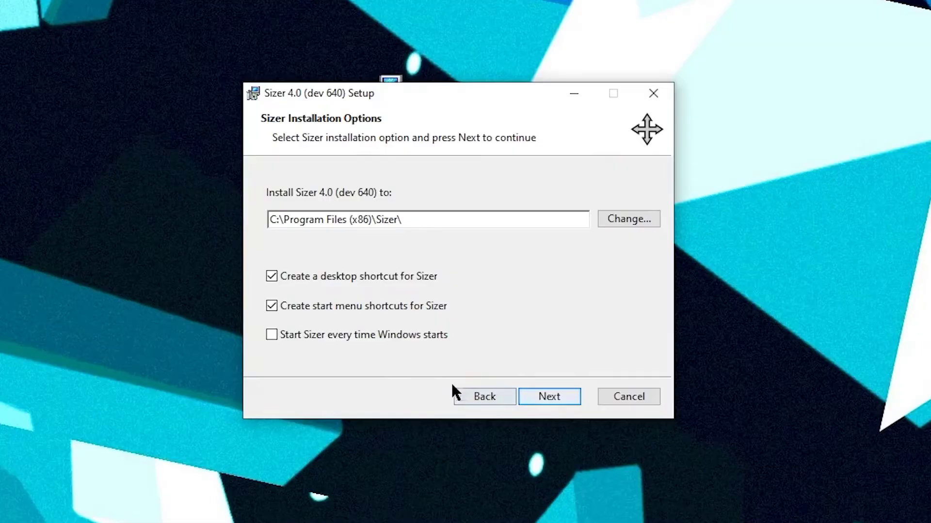
{"action": "left_click", "coordinate": [419, 340]}
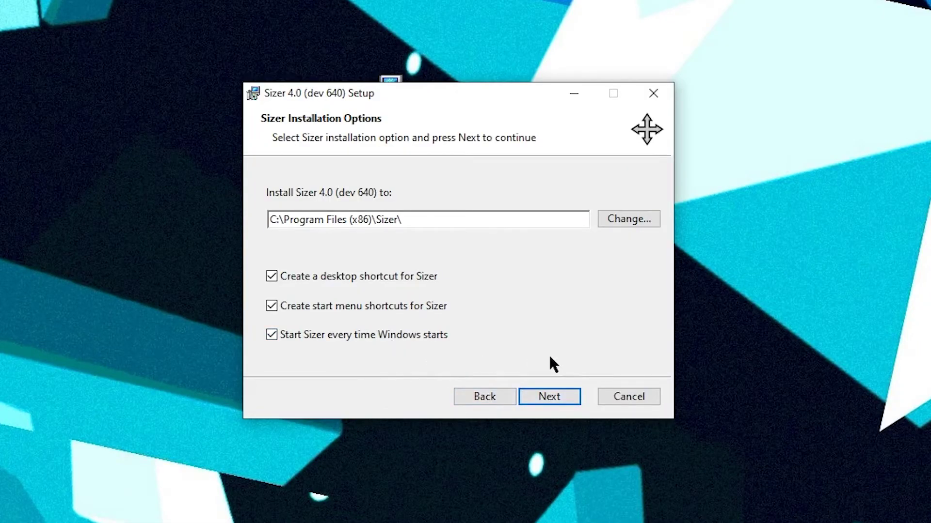
{"action": "left_click", "coordinate": [392, 312]}
{"action": "left_click", "coordinate": [432, 279]}
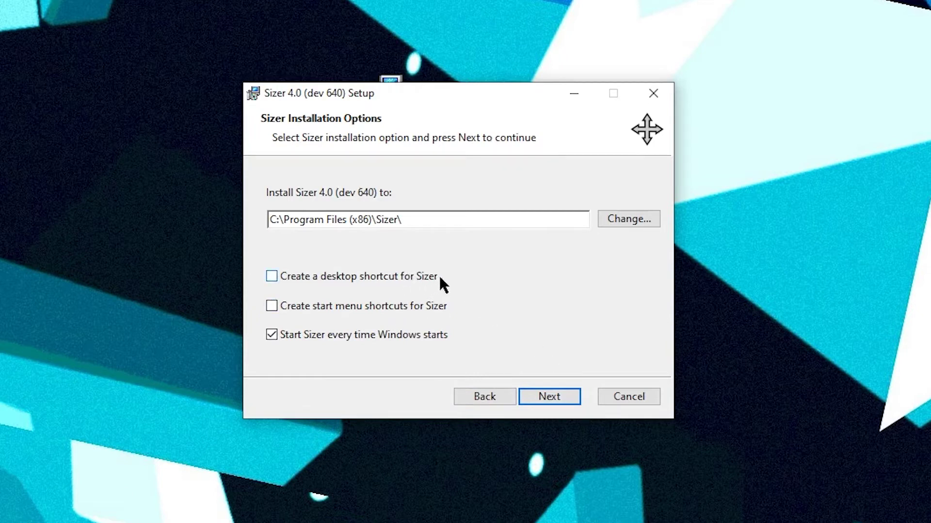
{"action": "left_click", "coordinate": [566, 396]}
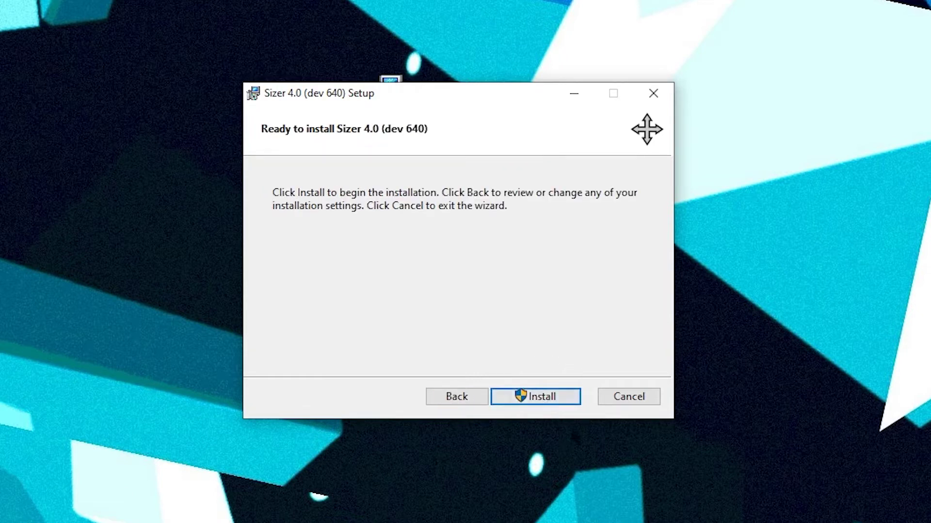
{"action": "left_click", "coordinate": [627, 391]}
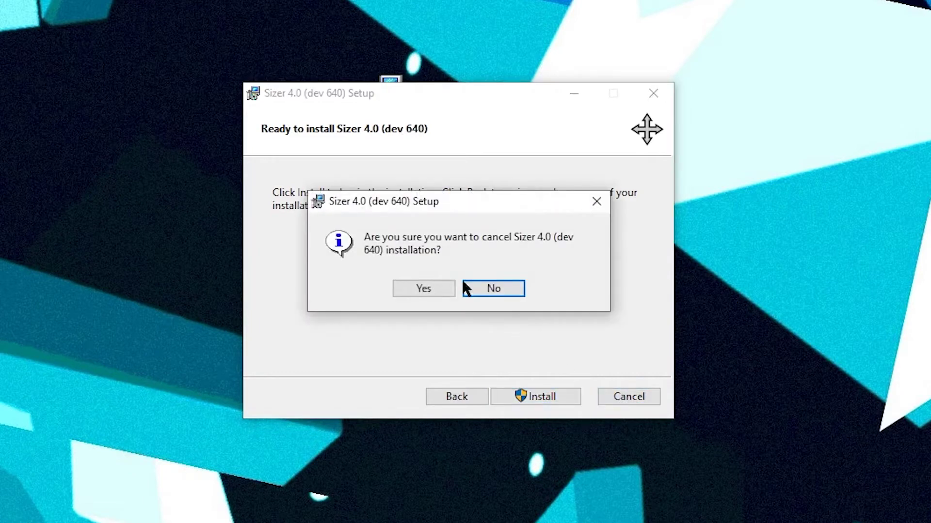
{"action": "left_click", "coordinate": [418, 291]}
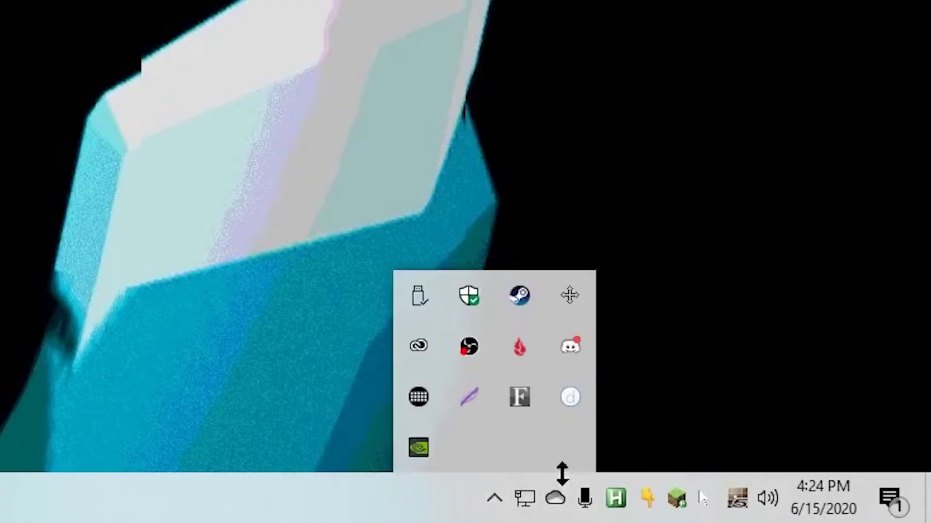
- Open Configure Sizer from the tray icon and browse presets like TPK Browser and Recording 1080p
{"action": "right_click", "coordinate": [578, 307]}
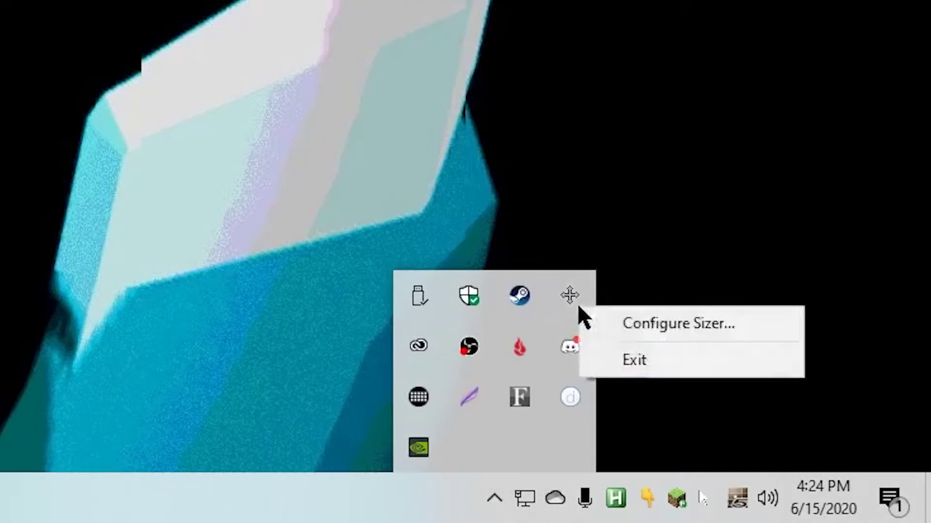
{"action": "left_click", "coordinate": [621, 335]}
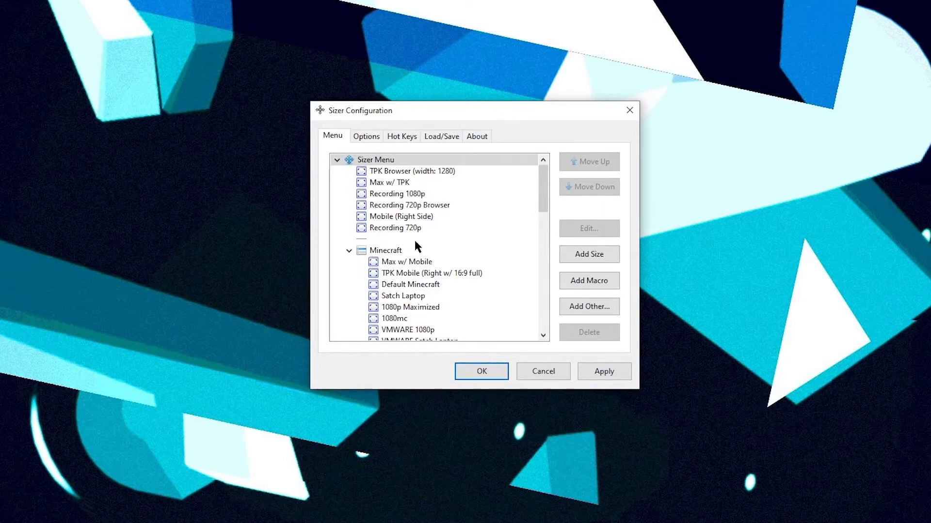
{"action": "scroll", "coordinate": [441, 246], "scroll_direction": "down", "scroll_amount": 2}
{"action": "scroll", "coordinate": [446, 240], "scroll_direction": "down", "scroll_amount": 2}
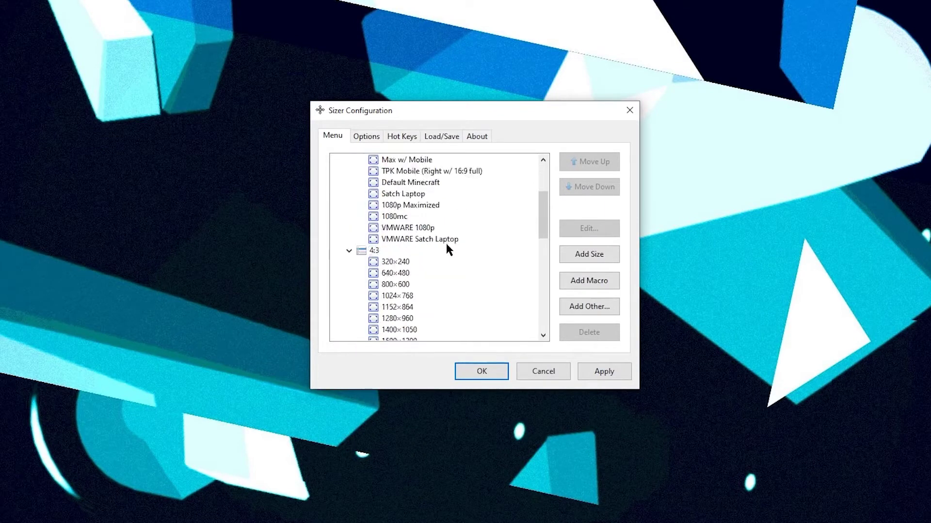
{"action": "scroll", "coordinate": [447, 247], "scroll_direction": "up", "scroll_amount": 4}
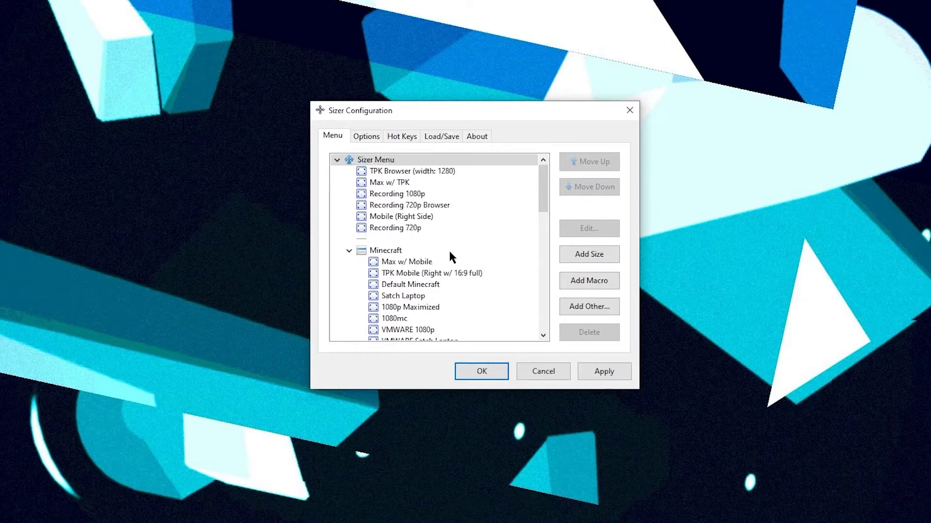
{"action": "scroll", "coordinate": [449, 249], "scroll_direction": "down", "scroll_amount": 5}
{"action": "scroll", "coordinate": [450, 253], "scroll_direction": "up", "scroll_amount": 5}
{"action": "left_click", "coordinate": [429, 172]}
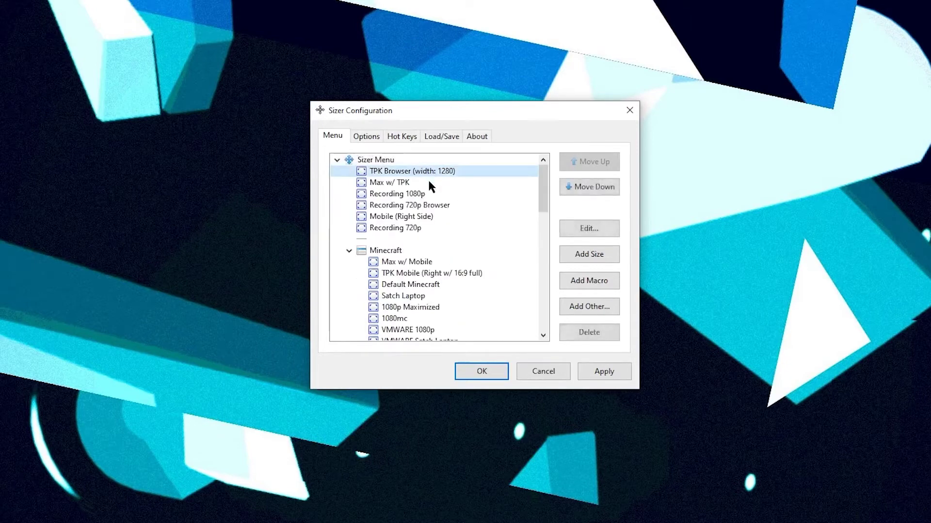
{"action": "left_click", "coordinate": [429, 194]}
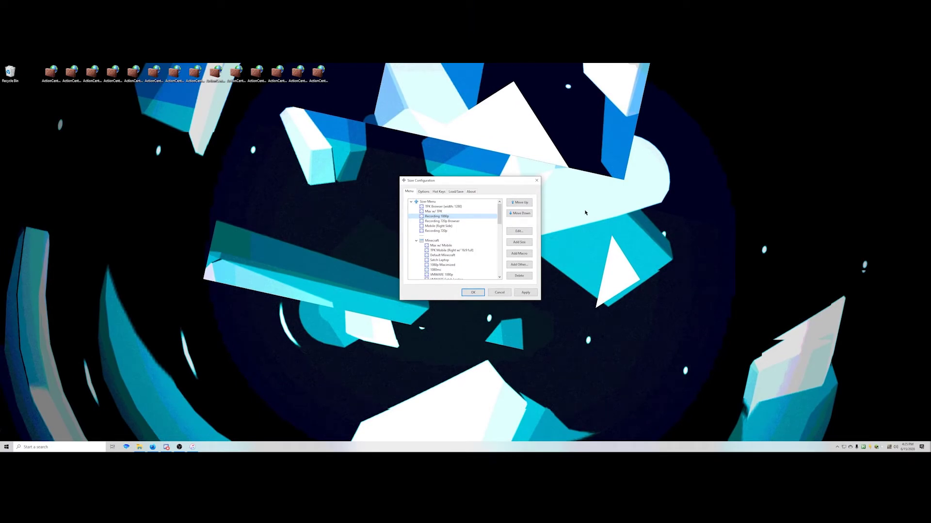
- Launch Visual Studio Code from the Start menu search
{"action": "key", "text": "super"}
{"action": "type", "text": "code"}
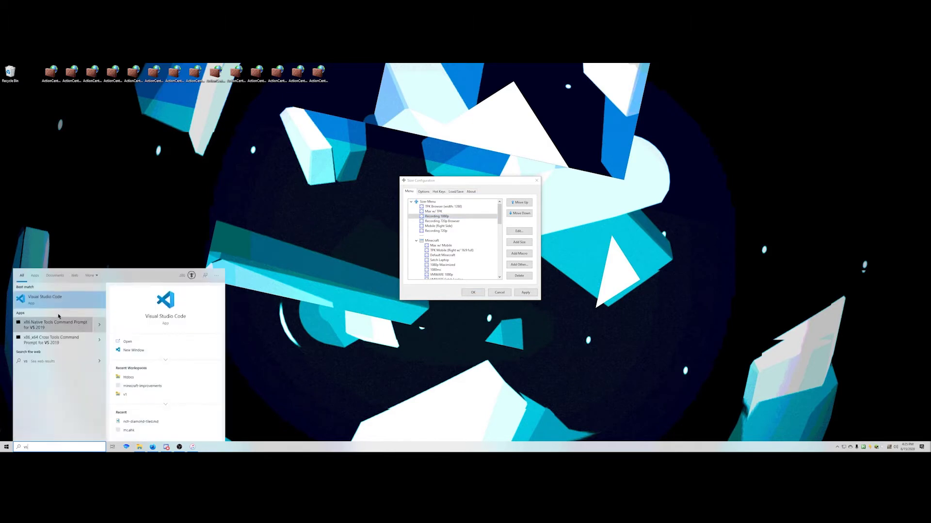
{"action": "key", "text": "Return"}
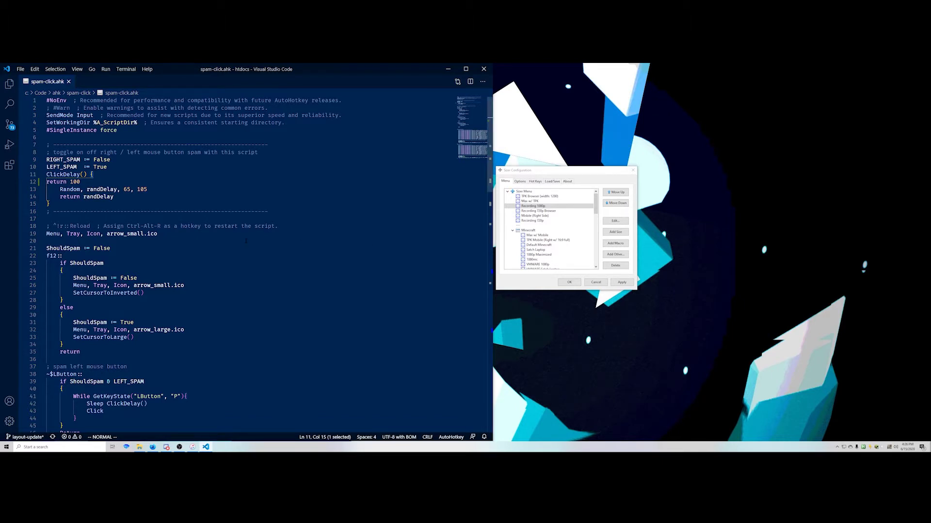
- Resize the VS Code window with Sizer's Ctrl+Alt+Z preset menu, twice, starting with Recording 1080p
{"action": "key", "text": "ctrl+alt+z"}
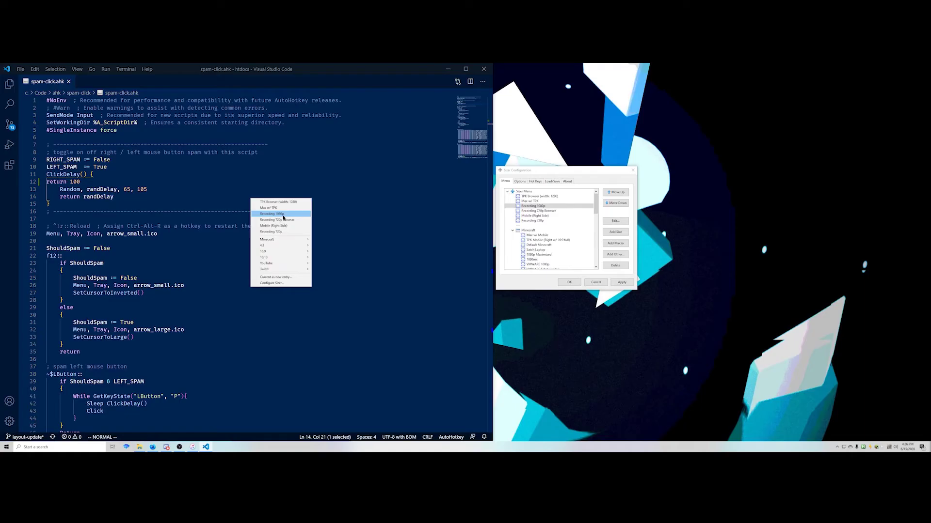
{"action": "left_click", "coordinate": [283, 213]}
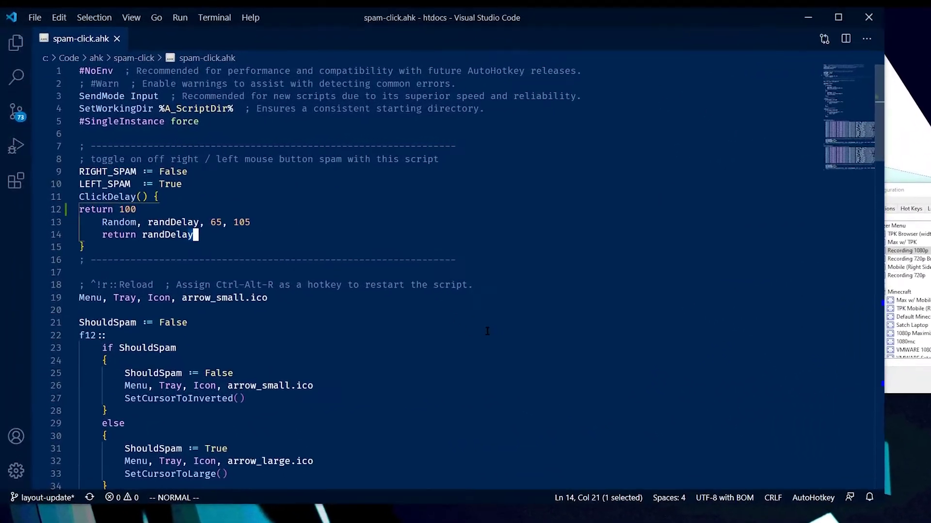
{"action": "left_click", "coordinate": [466, 334]}
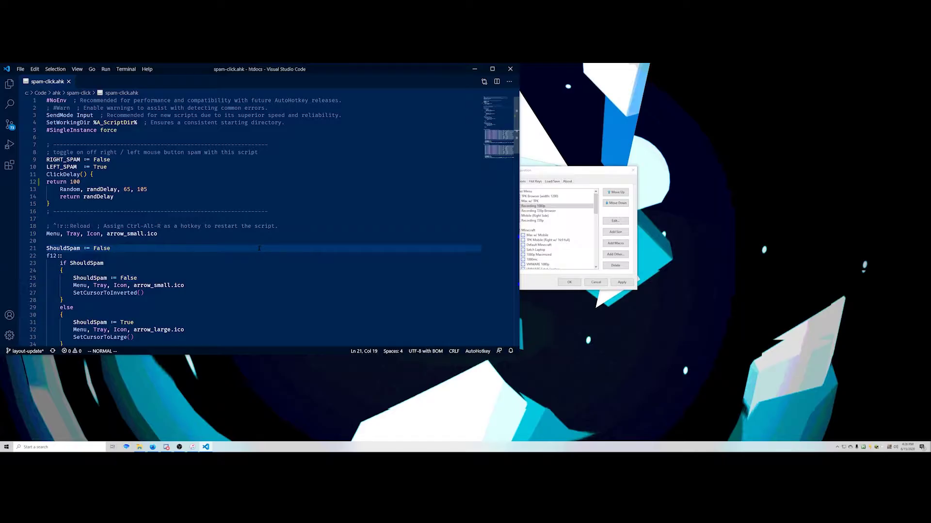
{"action": "key", "text": "ctrl+alt+z"}
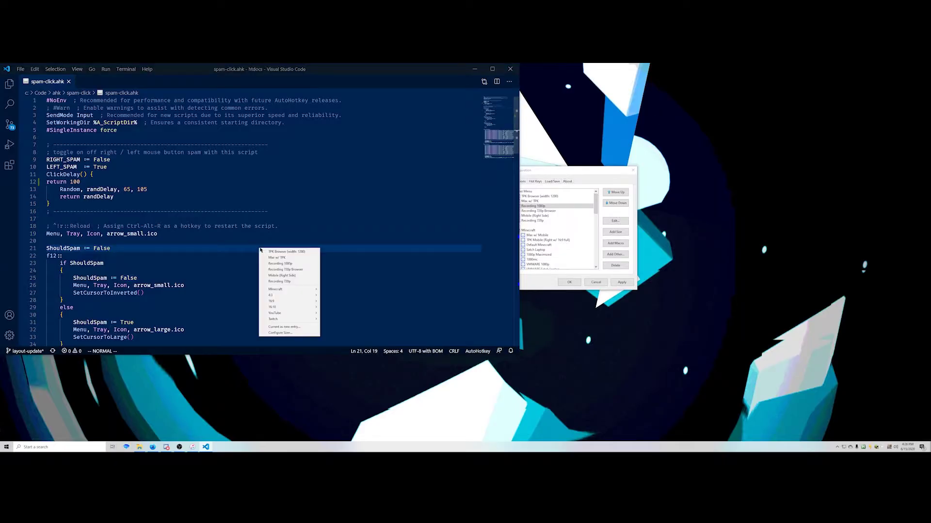
{"action": "left_click", "coordinate": [292, 262]}
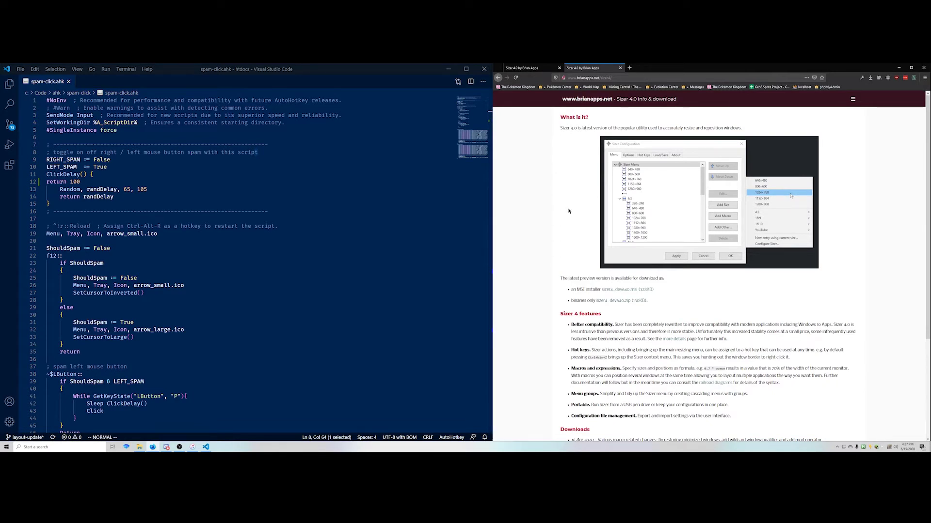
- Resize Chrome to Recording 720p Browser and VS Code to a smaller preset, then focus Chrome
{"action": "key", "text": "ctrl+super+z"}
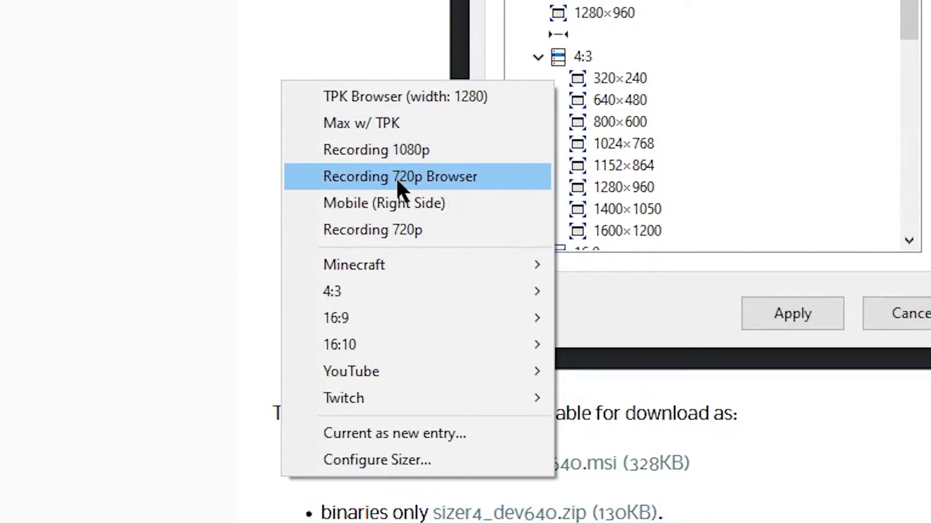
{"action": "left_click", "coordinate": [396, 177]}
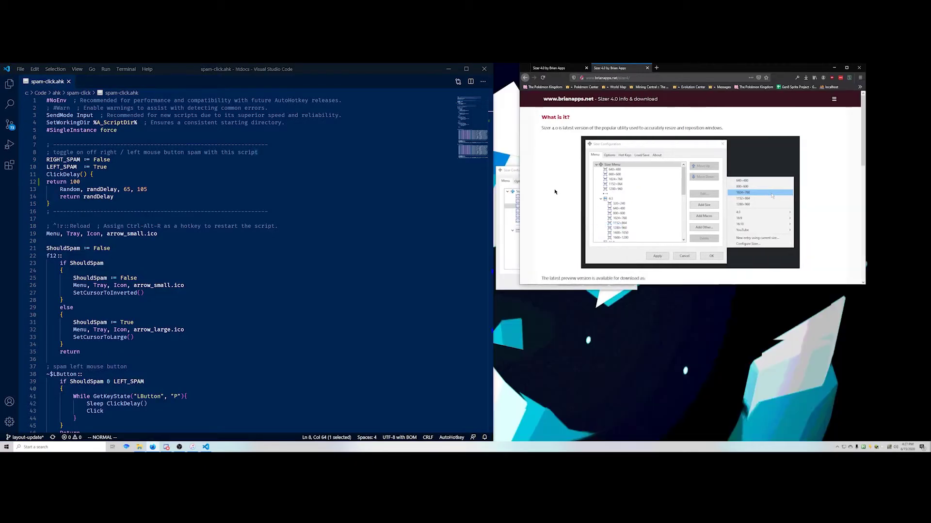
{"action": "key", "text": "ctrl+super+z"}
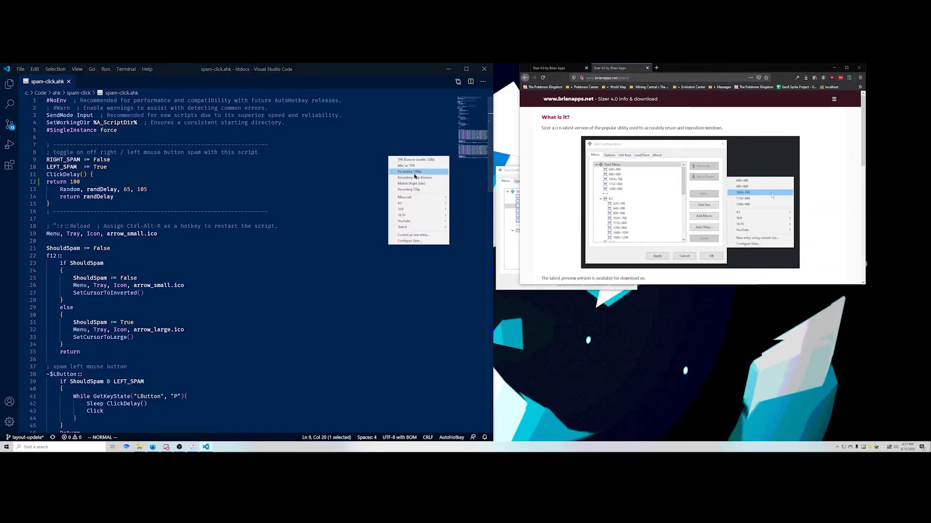
{"action": "left_click", "coordinate": [412, 173]}
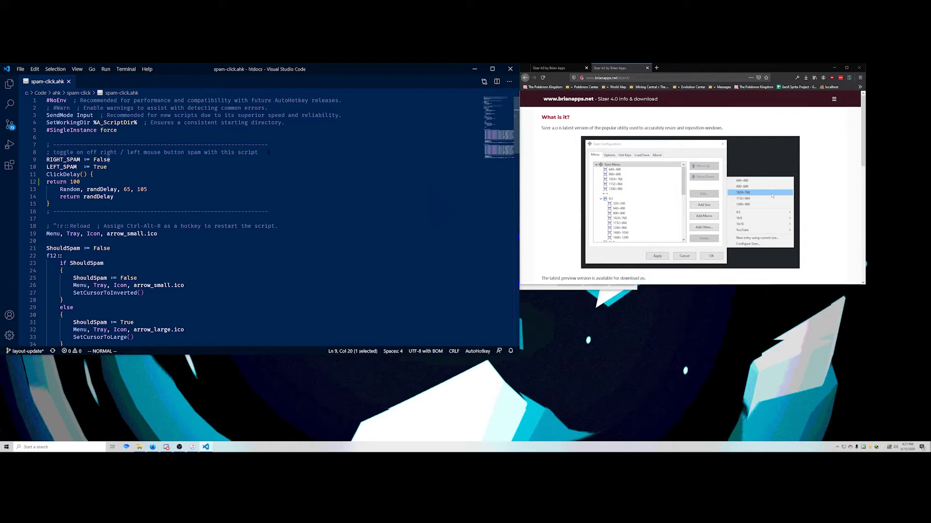
{"action": "left_click", "coordinate": [541, 155]}
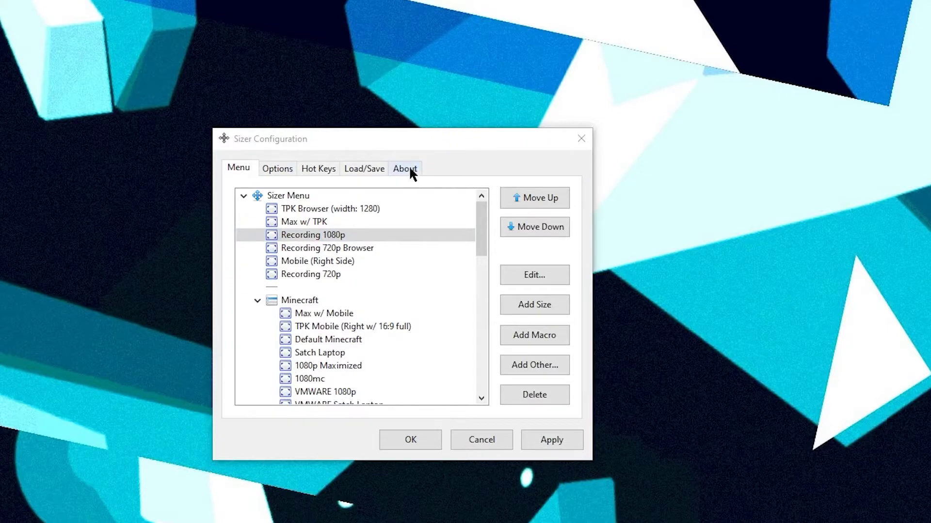
- Open the Options tab in Sizer Configuration and expand the 'Tooltip when resizing' dropdown
{"action": "left_click", "coordinate": [277, 169]}
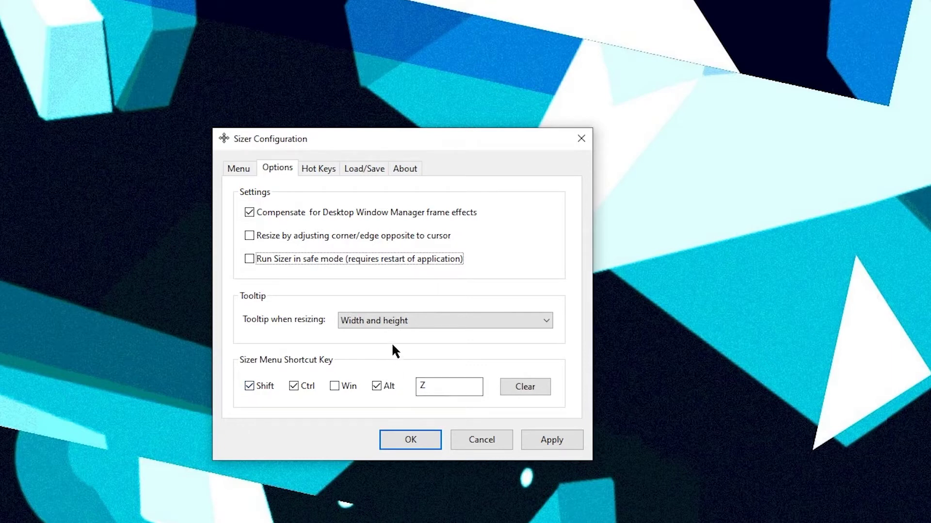
{"action": "left_click", "coordinate": [385, 327]}
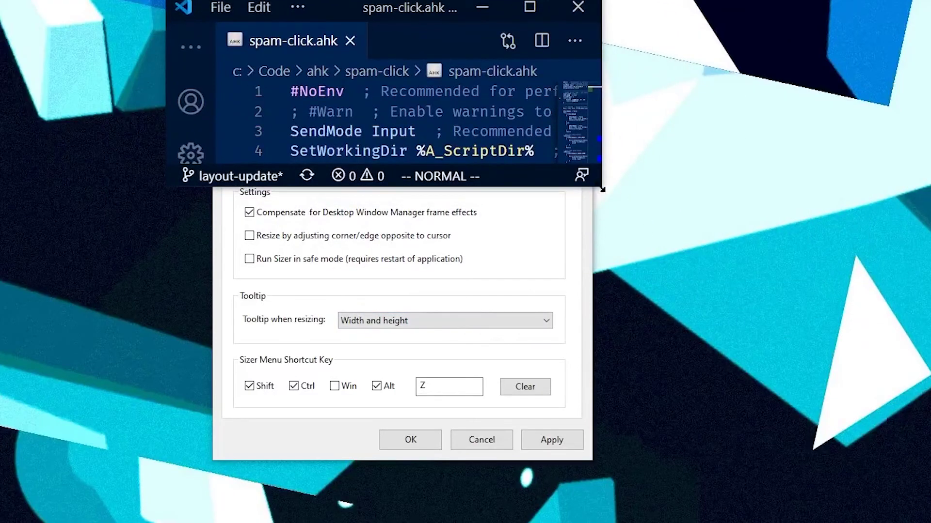
- Resize VS Code to 732×416 at 1272, 272, with the tooltip set to 'Position and size'
{"action": "left_click_drag", "start_coordinate": [602, 189], "coordinate": [576, 196]}
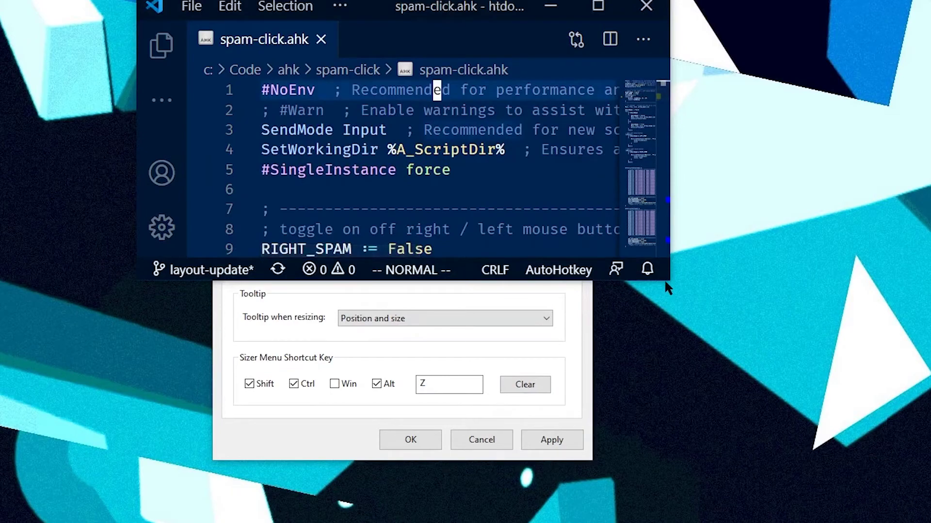
{"action": "left_click_drag", "start_coordinate": [664, 279], "coordinate": [671, 290]}
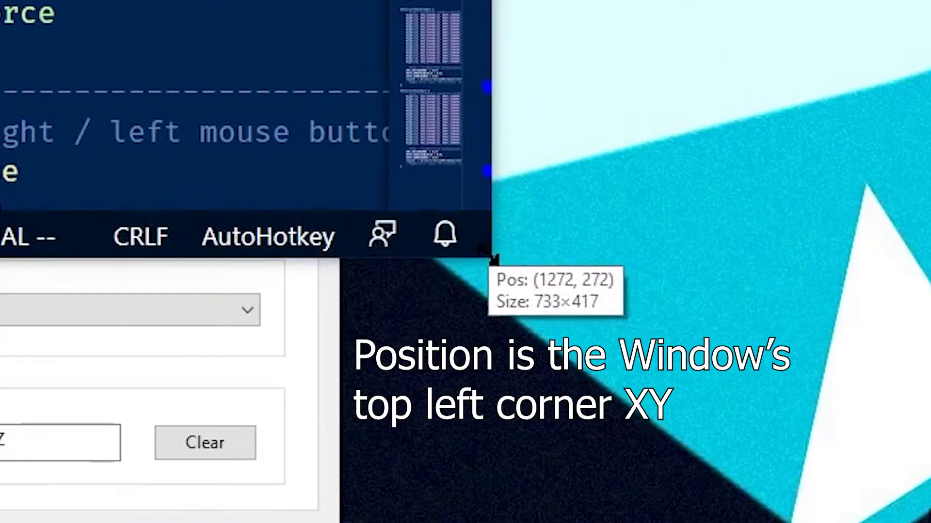
{"action": "left_click_drag", "start_coordinate": [492, 259], "coordinate": [492, 259]}
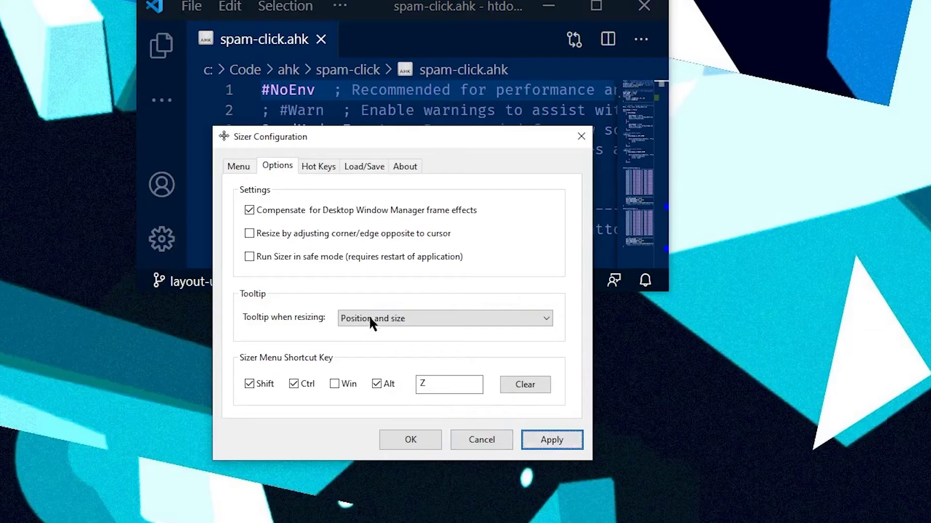
{"action": "left_click", "coordinate": [369, 316]}
{"action": "left_click", "coordinate": [371, 343]}
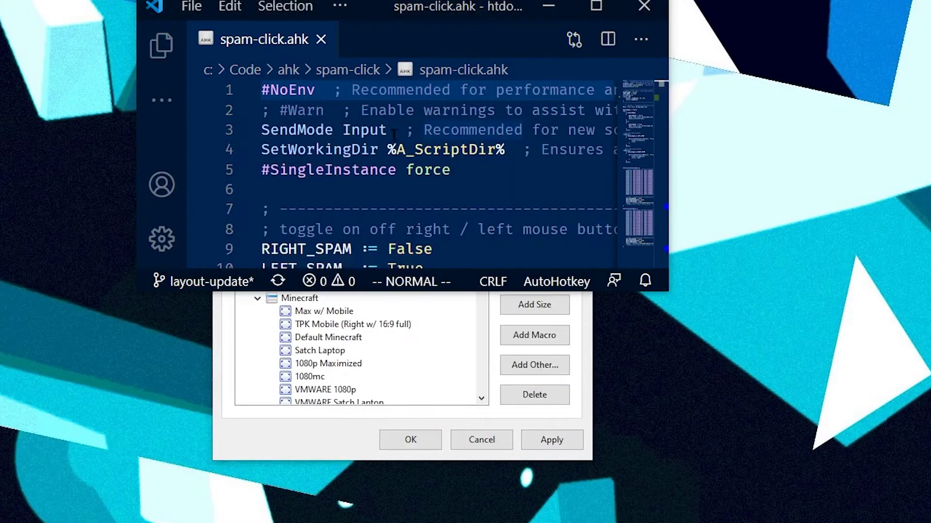
- Focus the VS Code window and bring up Sizer's preset menu over it
{"action": "left_click", "coordinate": [424, 130]}
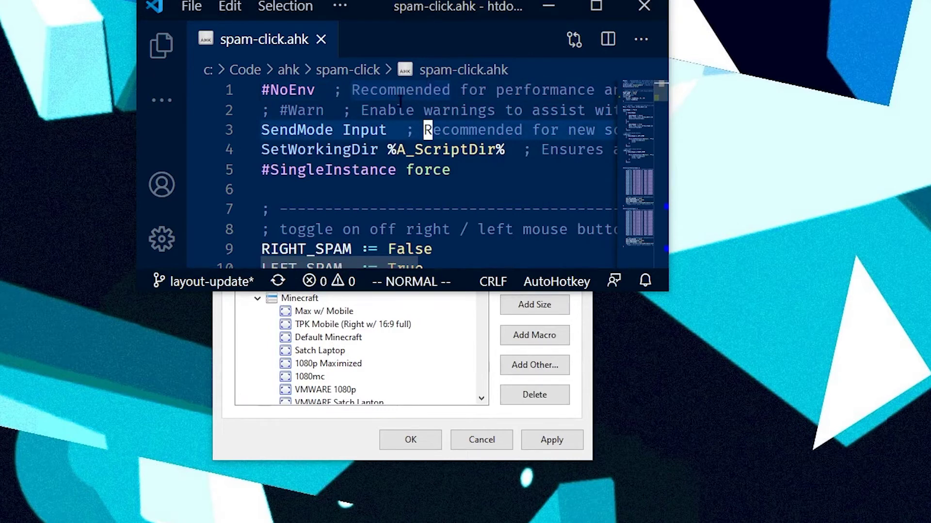
{"action": "left_click", "coordinate": [426, 90]}
{"action": "right_click", "coordinate": [392, 96]}
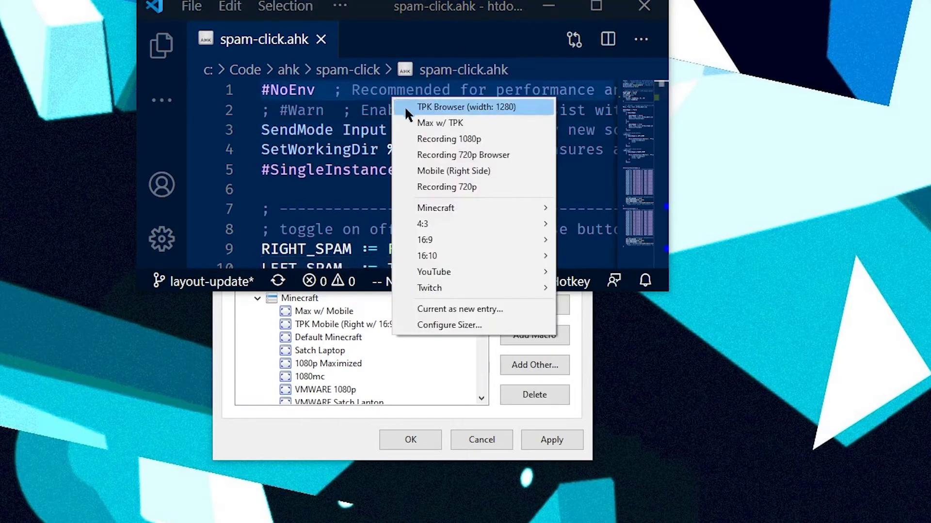
- Create a new Sizer entry from the 732×416 window at 1272, 272, described 'Bad coding experience'
{"action": "left_click", "coordinate": [447, 309]}
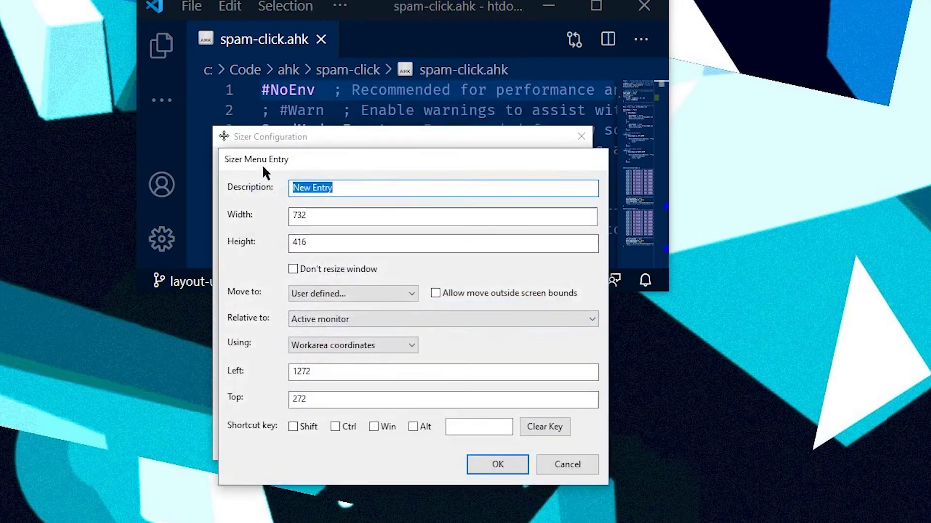
{"action": "double_click", "coordinate": [303, 372]}
{"action": "key", "text": "Tab"}
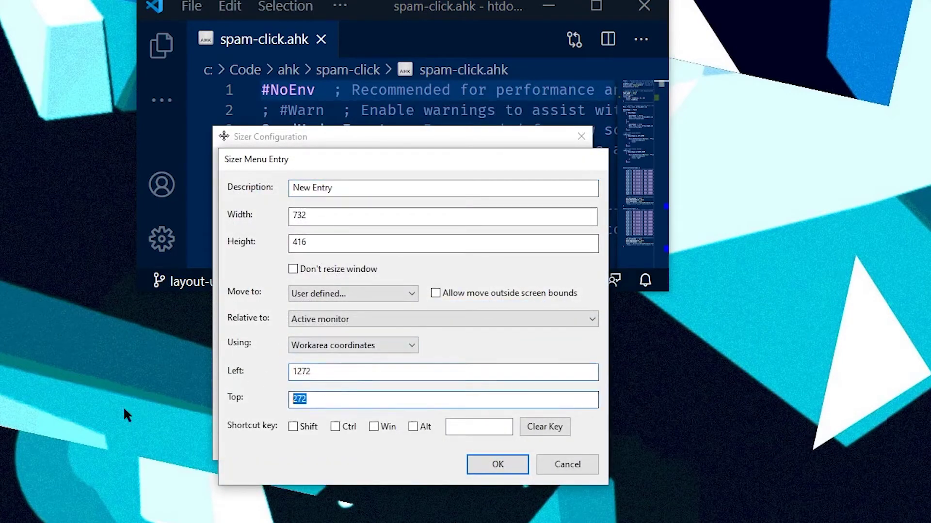
{"action": "left_click", "coordinate": [326, 374]}
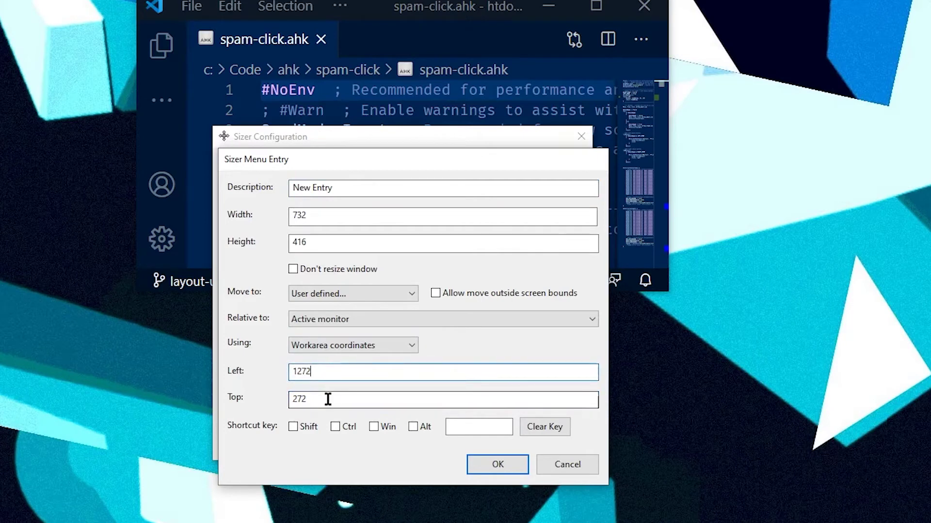
{"action": "left_click", "coordinate": [323, 398]}
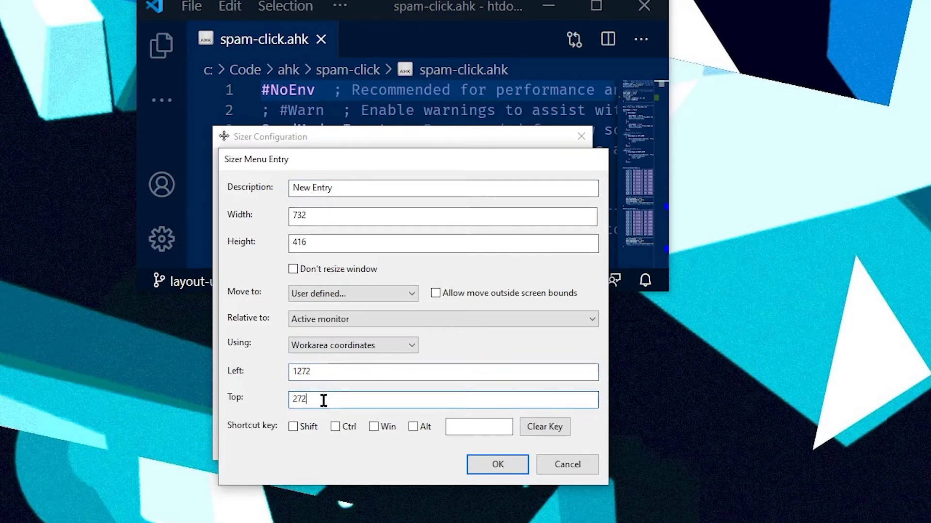
{"action": "left_click", "coordinate": [335, 217]}
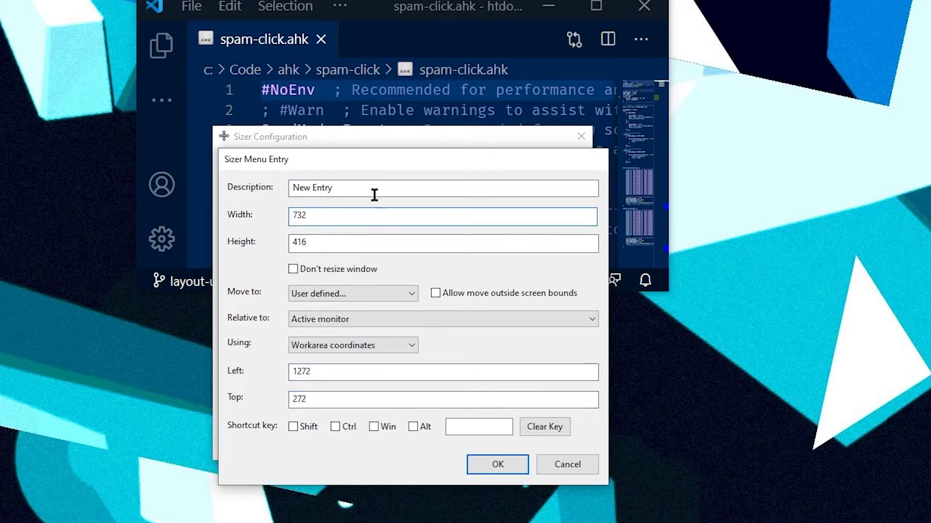
{"action": "key", "text": "shift+Tab"}
{"action": "key", "text": "BackSpace"}
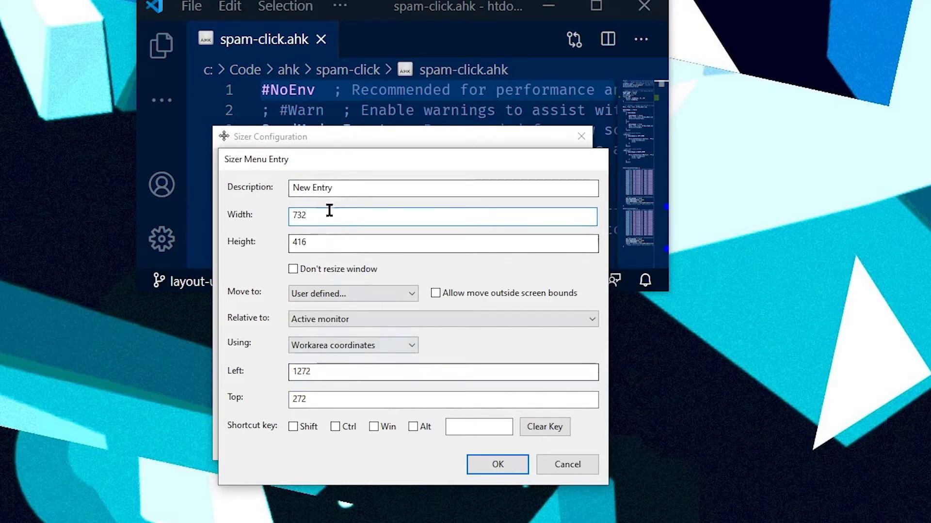
{"action": "type", "text": "Bad codi"}
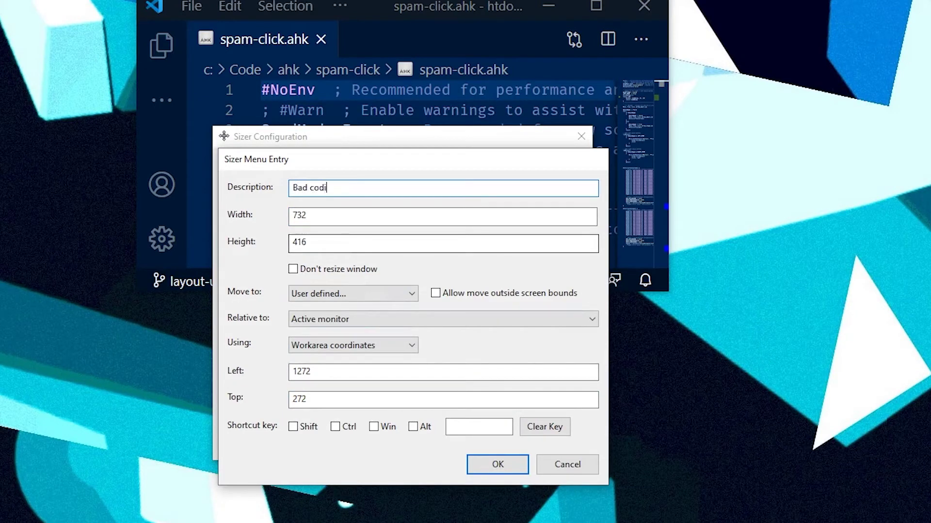
{"action": "type", "text": "ng experience"}
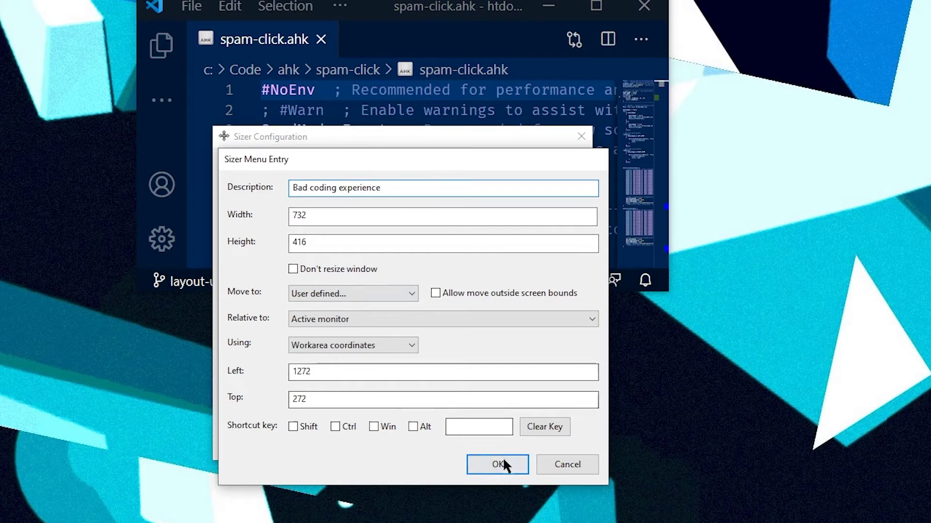
- Save the 'Bad coding experience' preset, then enlarge the VS Code window
{"action": "left_click", "coordinate": [503, 459]}
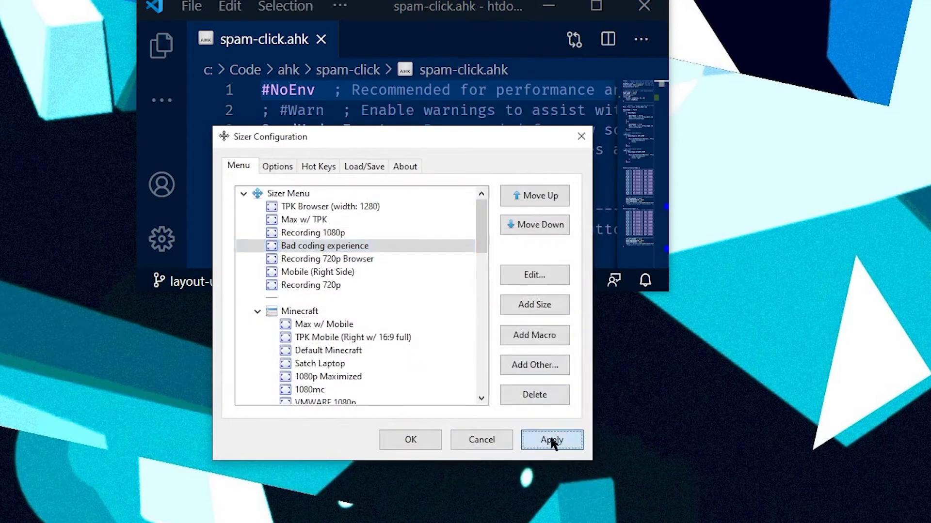
{"action": "left_click", "coordinate": [347, 111]}
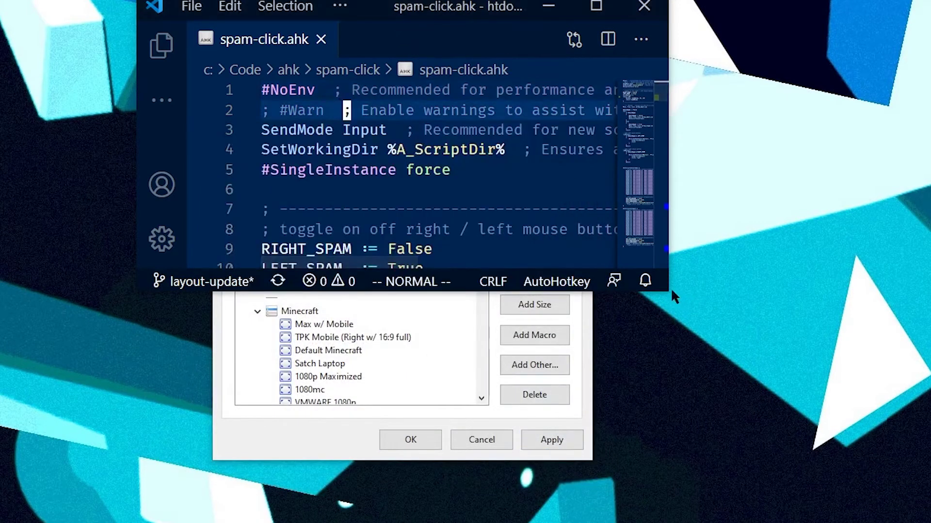
{"action": "left_click_drag", "start_coordinate": [670, 287], "coordinate": [778, 395]}
- Apply 'Bad coding experience' to the editor window and reopen Sizer's configuration
{"action": "left_click", "coordinate": [428, 122]}
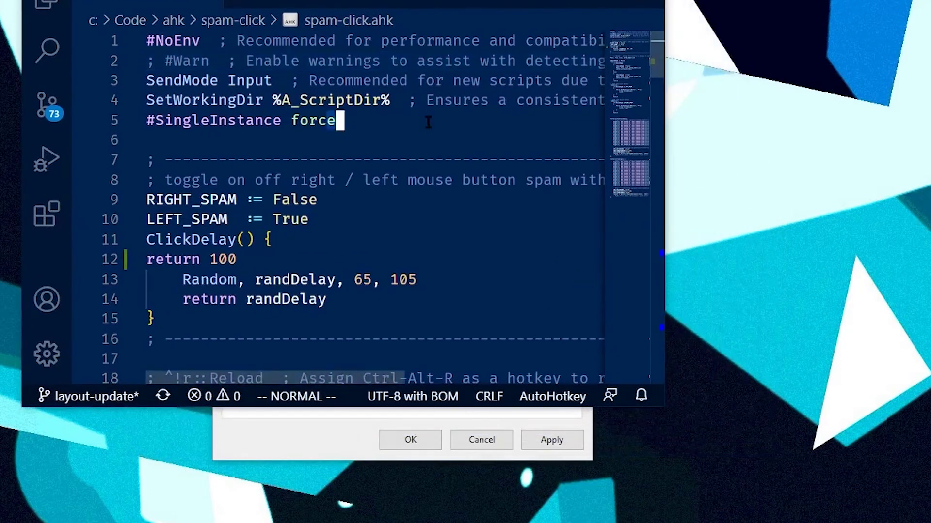
{"action": "right_click", "coordinate": [428, 122]}
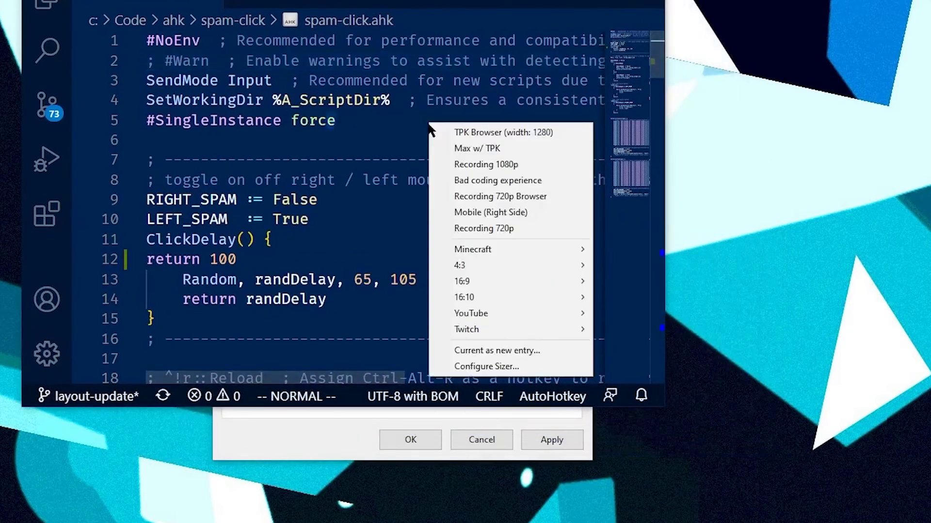
{"action": "left_click", "coordinate": [493, 180]}
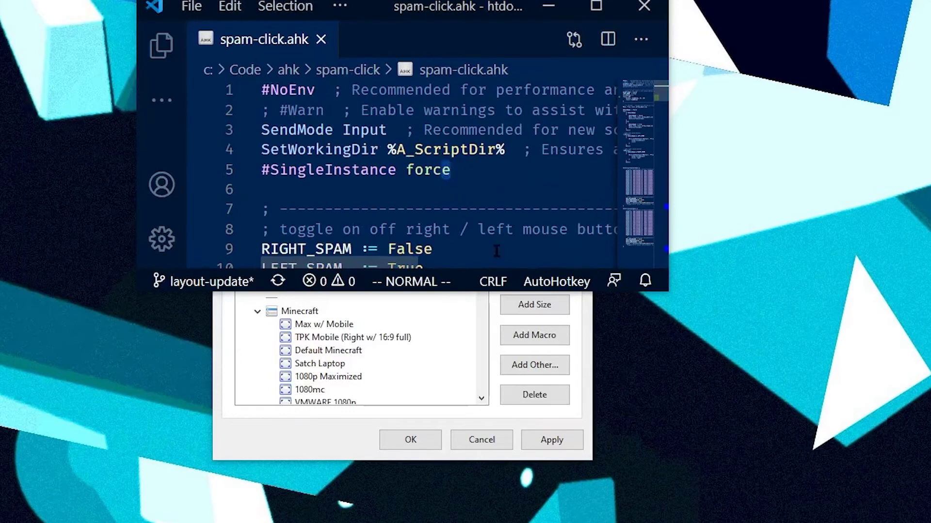
{"action": "right_click", "coordinate": [430, 147]}
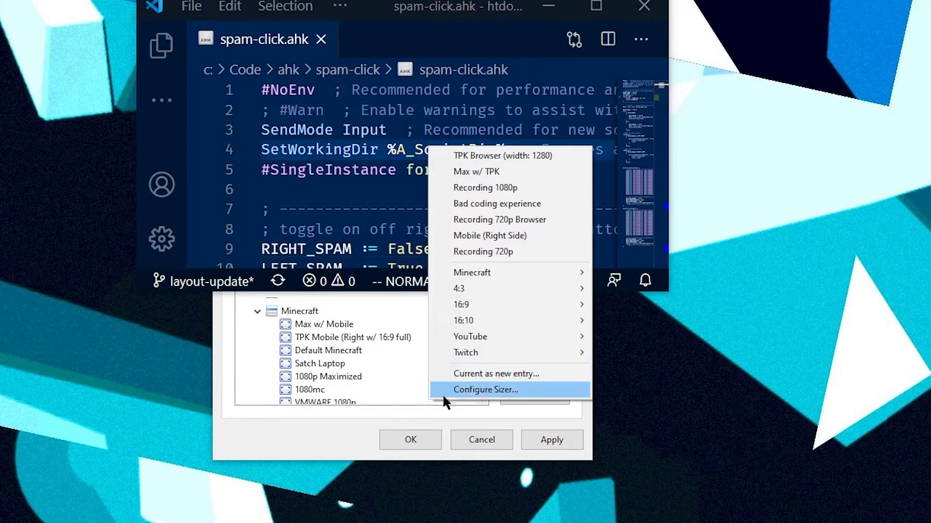
{"action": "left_click", "coordinate": [305, 439]}
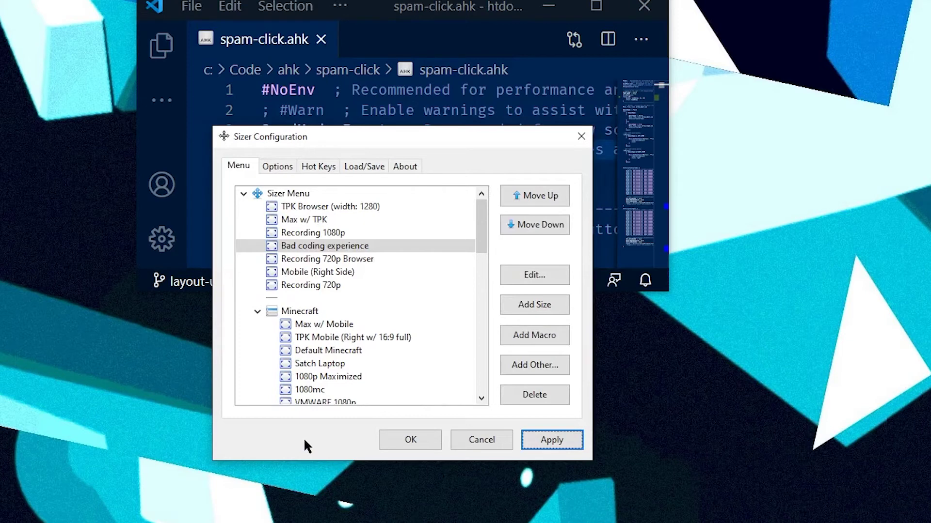
- Edit the Bad coding experience preset to 730×410, relative to Active monitor using Workarea coordinates
{"action": "left_click", "coordinate": [534, 276]}
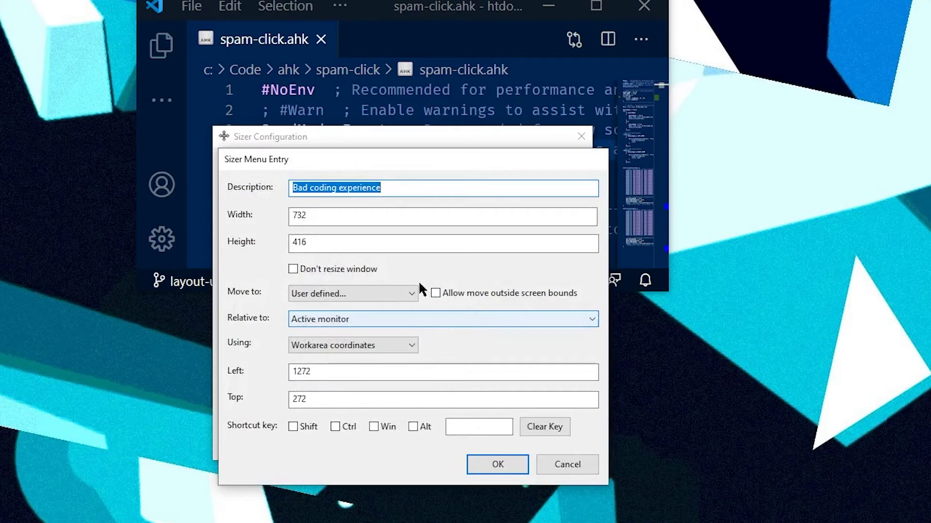
{"action": "double_click", "coordinate": [298, 215]}
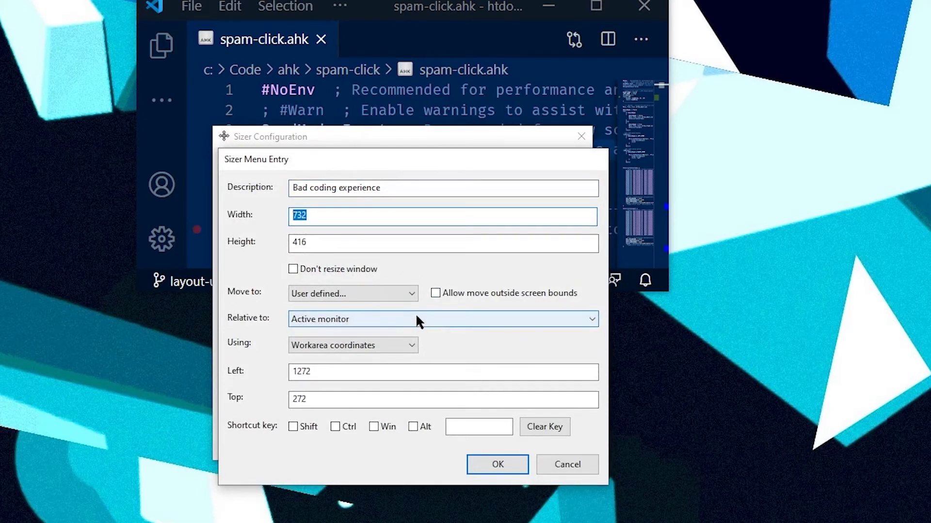
{"action": "type", "text": "730"}
{"action": "key", "text": "Tab"}
{"action": "type", "text": "4"}
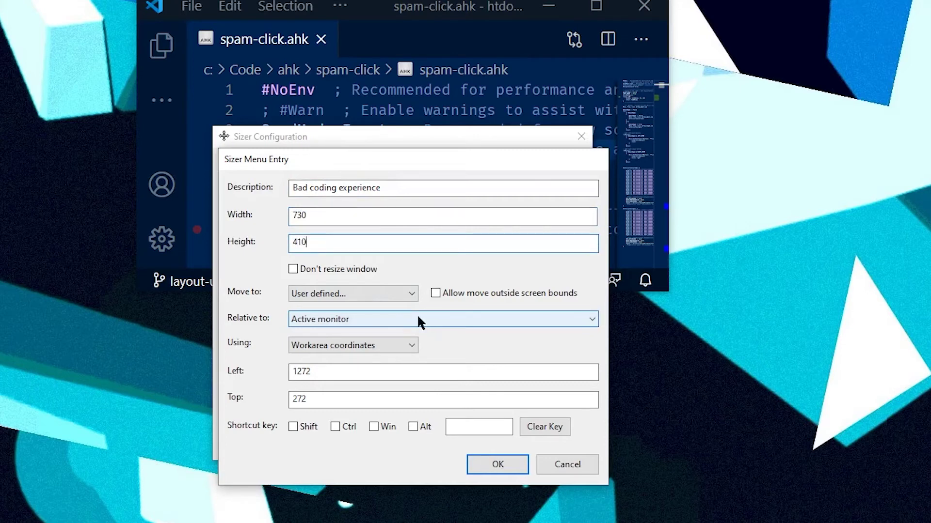
{"action": "type", "text": "10"}
{"action": "left_click", "coordinate": [385, 346]}
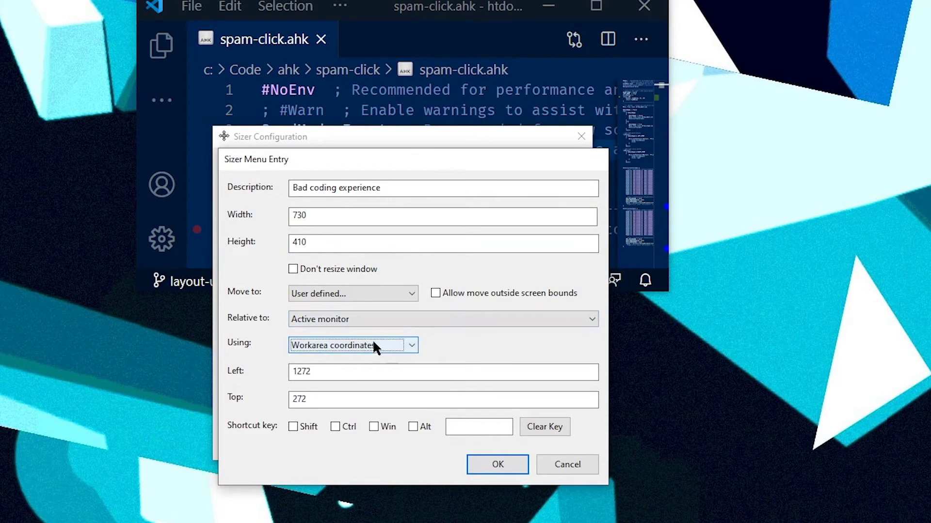
{"action": "left_click", "coordinate": [329, 324]}
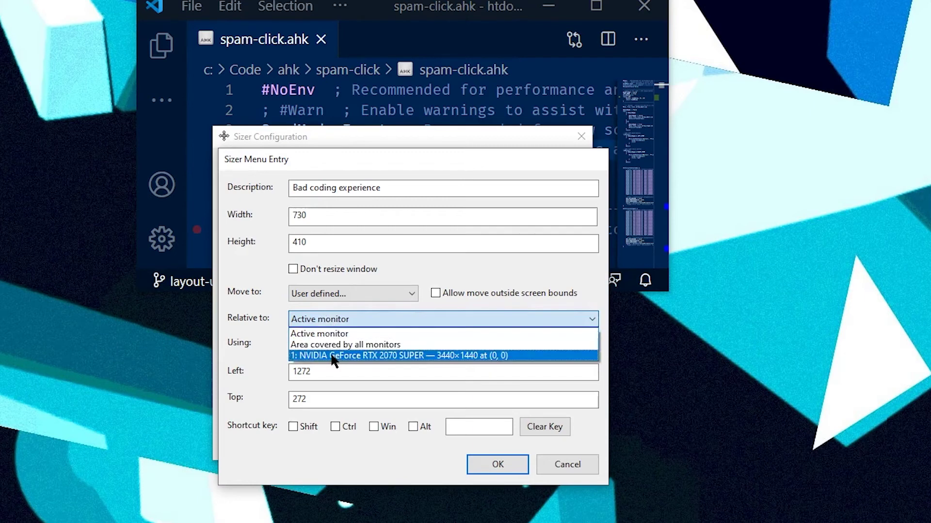
{"action": "left_click", "coordinate": [247, 351]}
{"action": "left_click", "coordinate": [306, 347]}
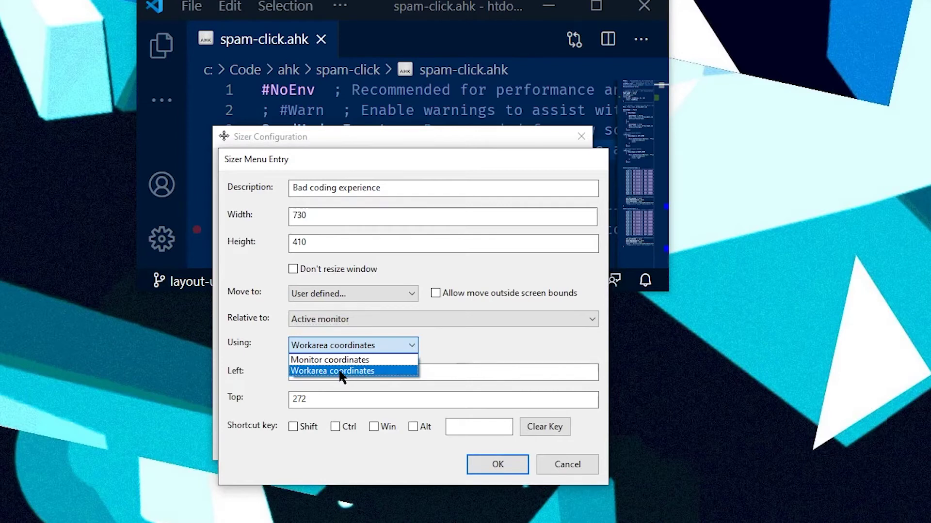
{"action": "left_click", "coordinate": [341, 371]}
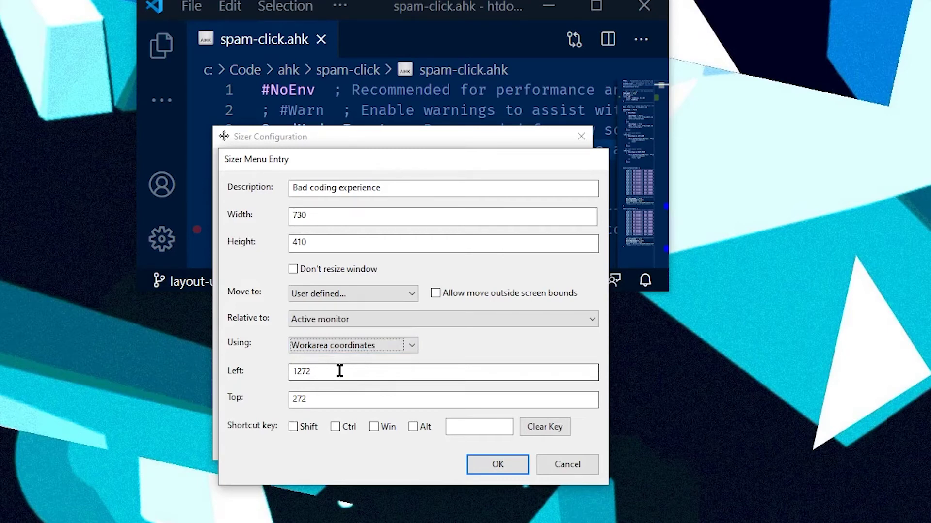
{"action": "key", "text": "Return"}
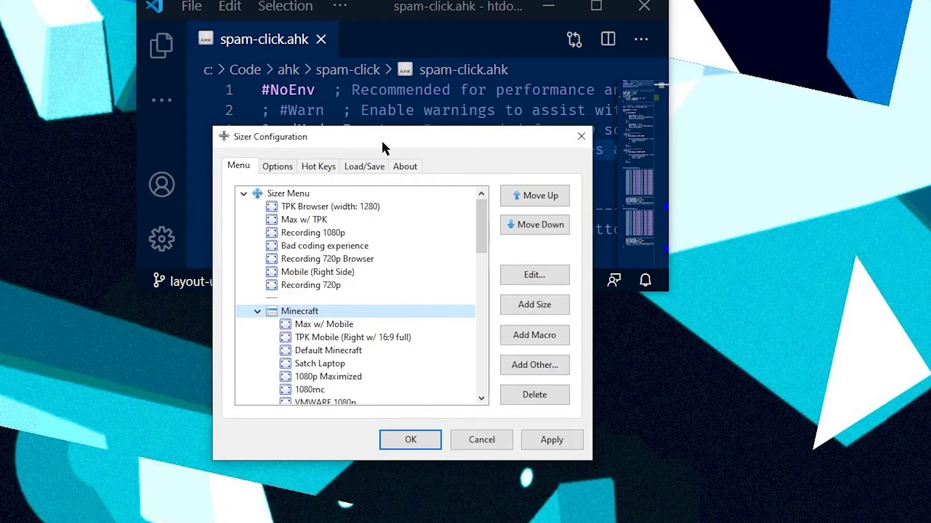
- Delete the Bad coding experience preset from the Sizer configuration list
{"action": "right_click", "coordinate": [368, 112]}
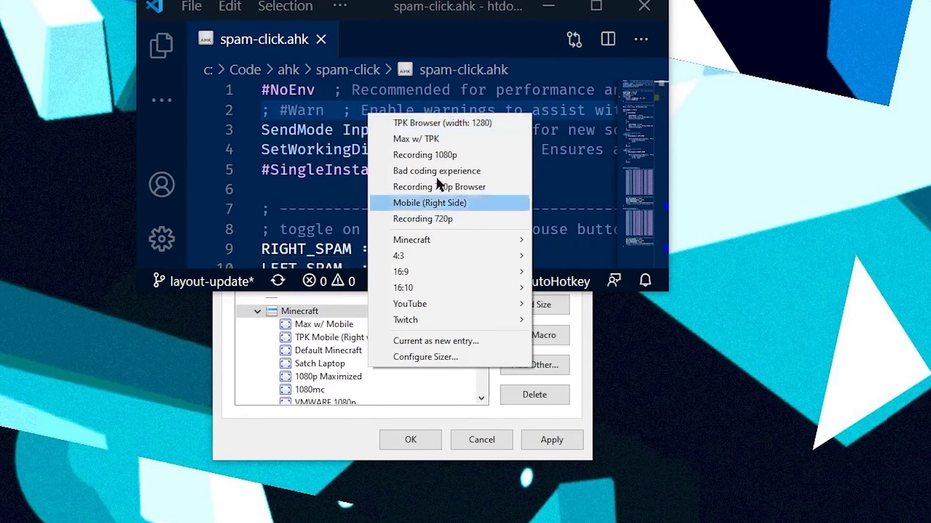
{"action": "left_click", "coordinate": [308, 324]}
{"action": "left_click", "coordinate": [317, 247]}
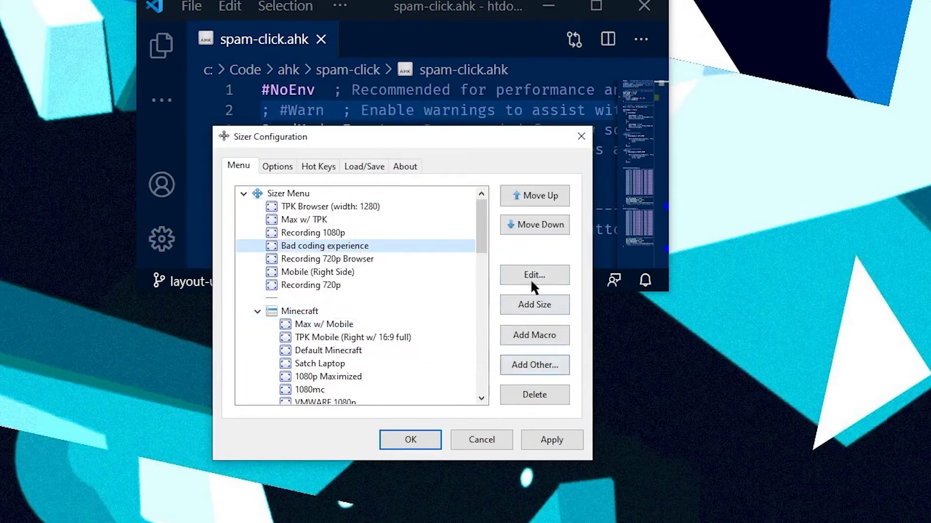
{"action": "left_click", "coordinate": [546, 393]}
- Resize the editor to the 4:3 sizes 800×600 and 1400×1050, then Recording 720p Browser
{"action": "right_click", "coordinate": [375, 102]}
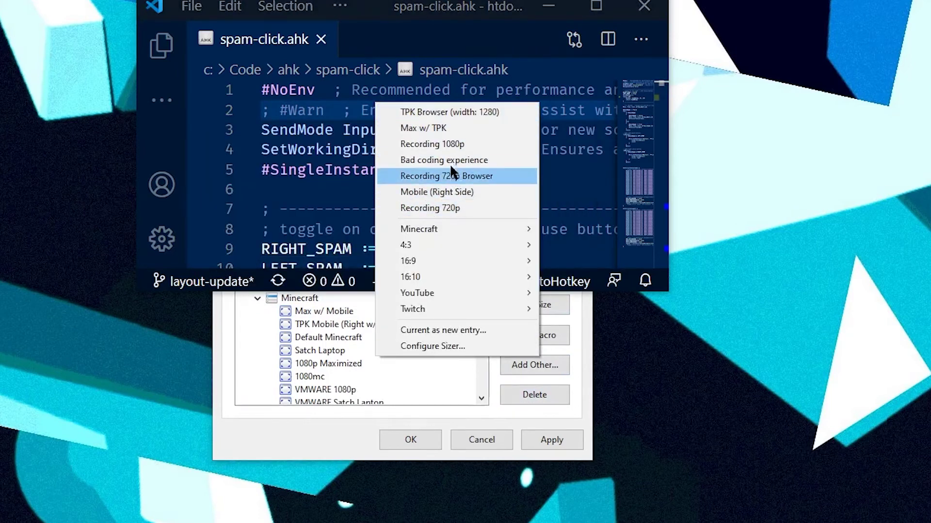
{"action": "mouse_move", "coordinate": [452, 238]}
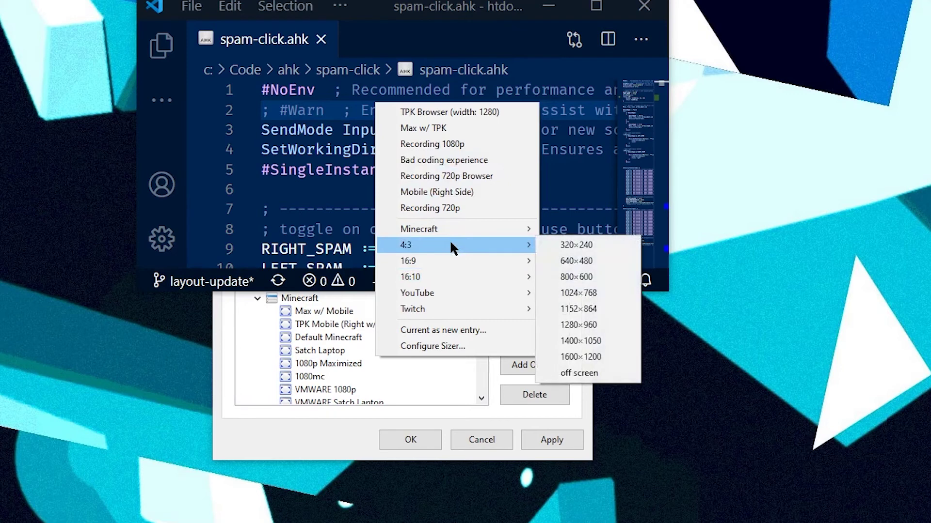
{"action": "left_click", "coordinate": [594, 277]}
{"action": "left_click", "coordinate": [423, 191]}
{"action": "right_click", "coordinate": [423, 192]}
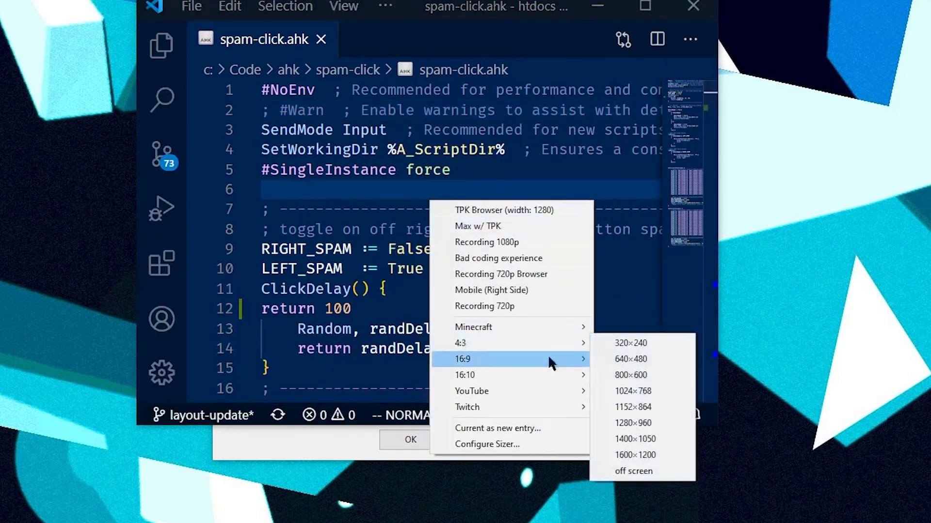
{"action": "left_click", "coordinate": [633, 440]}
{"action": "right_click", "coordinate": [464, 216]}
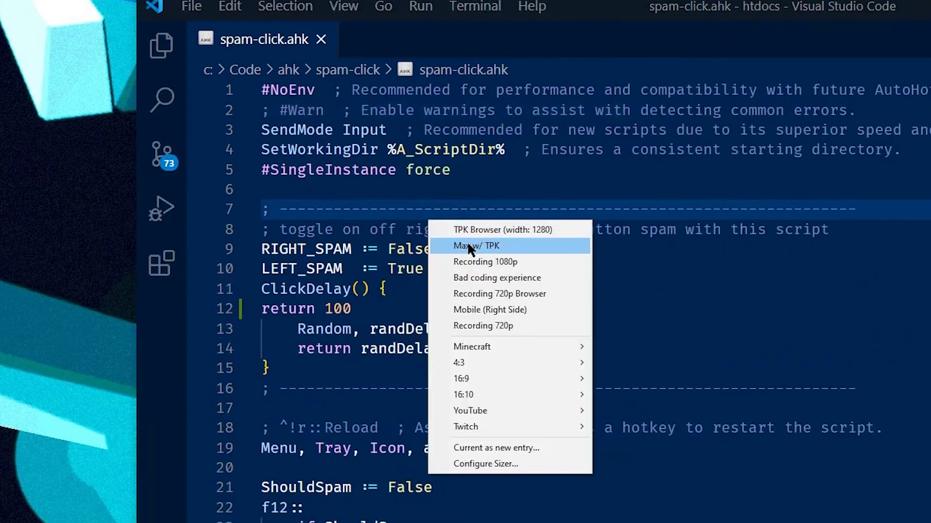
{"action": "left_click", "coordinate": [484, 290]}
{"action": "left_click", "coordinate": [257, 298]}
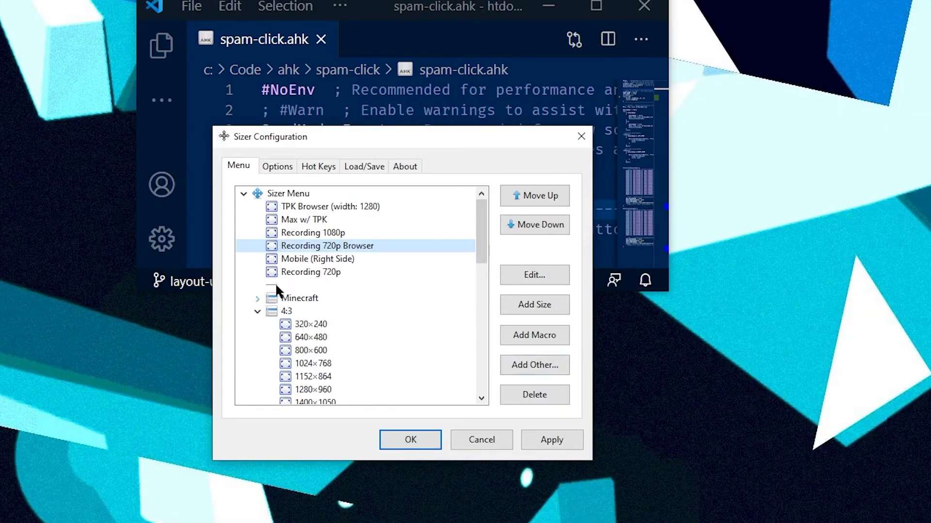
{"action": "left_click", "coordinate": [275, 284]}
{"action": "left_click", "coordinate": [526, 362]}
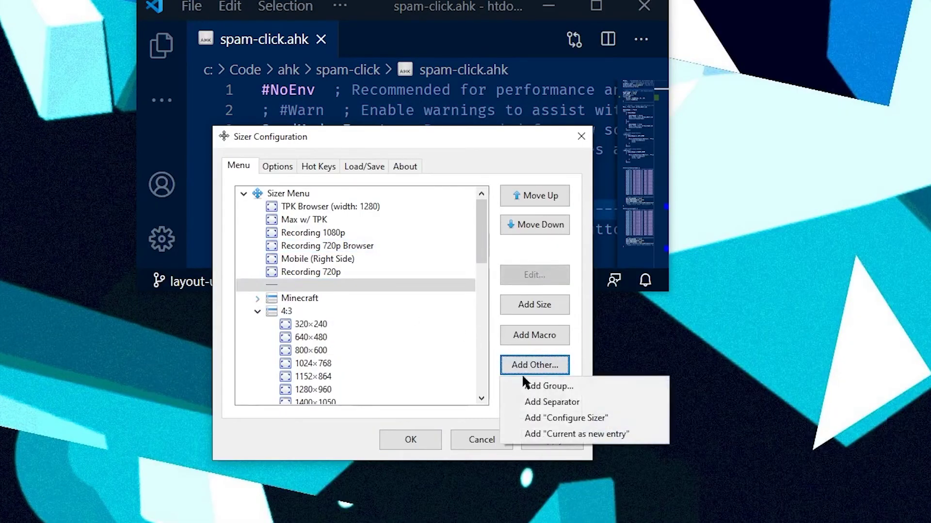
{"action": "left_click", "coordinate": [525, 399]}
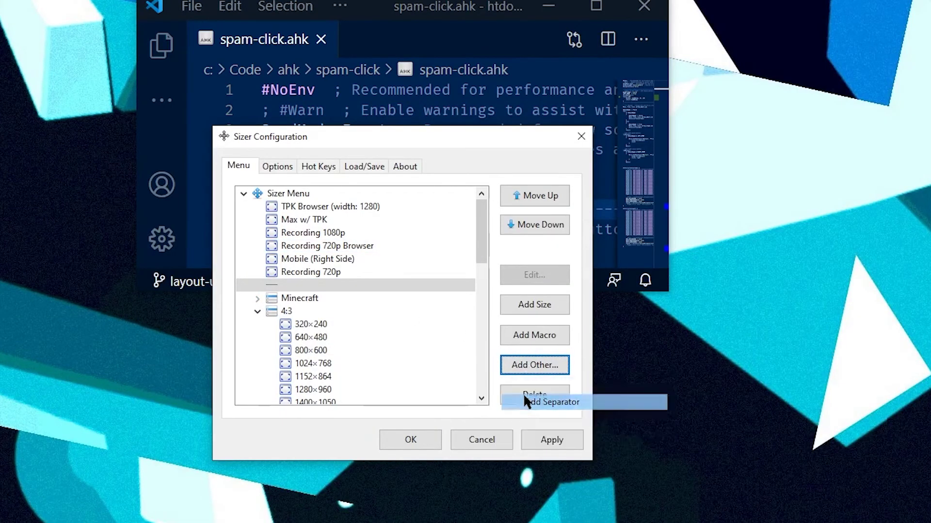
{"action": "left_click", "coordinate": [299, 287]}
{"action": "left_click", "coordinate": [531, 194]}
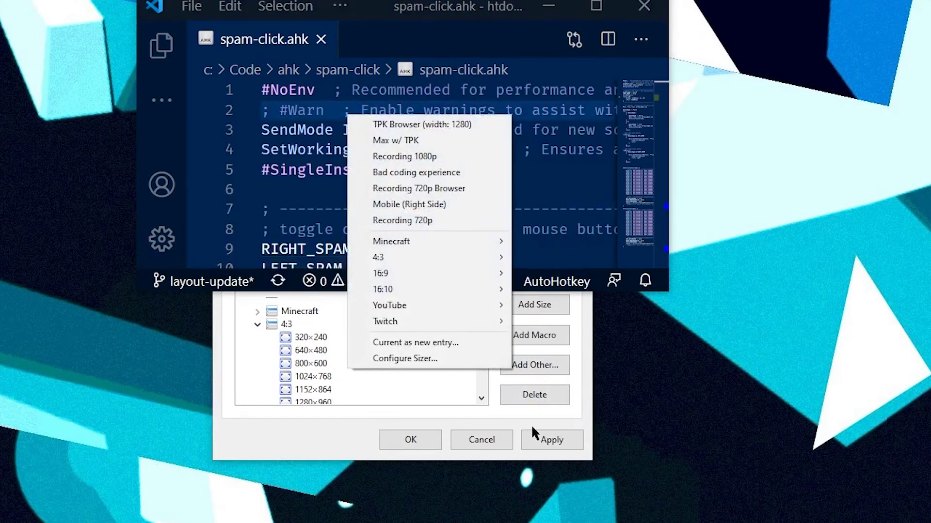
{"action": "left_click", "coordinate": [538, 438]}
{"action": "key", "text": "ctrl+alt+z"}
{"action": "key", "text": "ctrl+alt+z"}
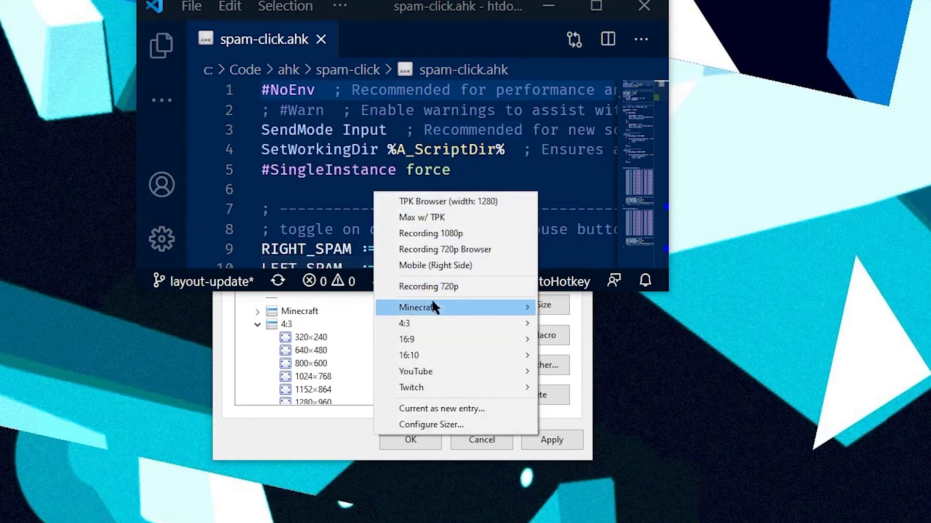
{"action": "left_click", "coordinate": [249, 387]}
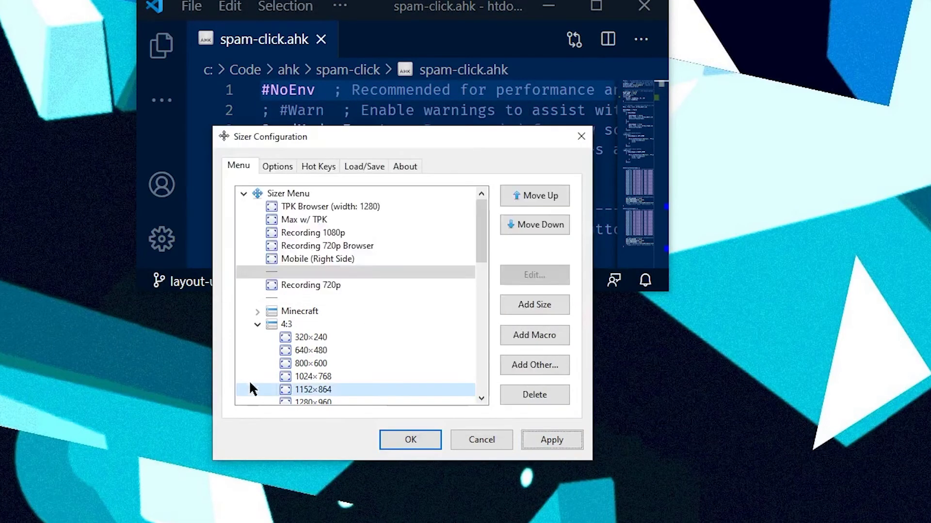
{"action": "left_click", "coordinate": [303, 267]}
{"action": "left_click", "coordinate": [536, 394]}
{"action": "left_click", "coordinate": [534, 363]}
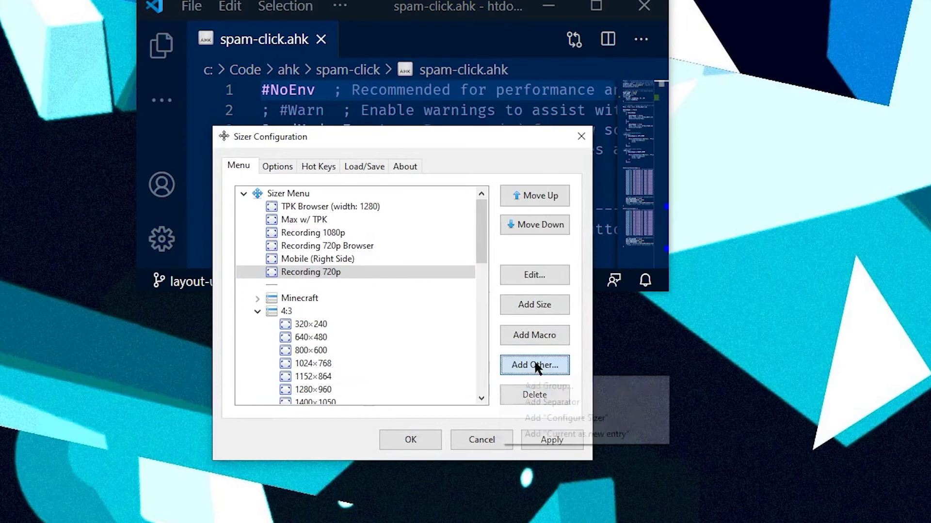
- Add a new menu group and correct its name to 'Folder'
{"action": "left_click", "coordinate": [570, 386]}
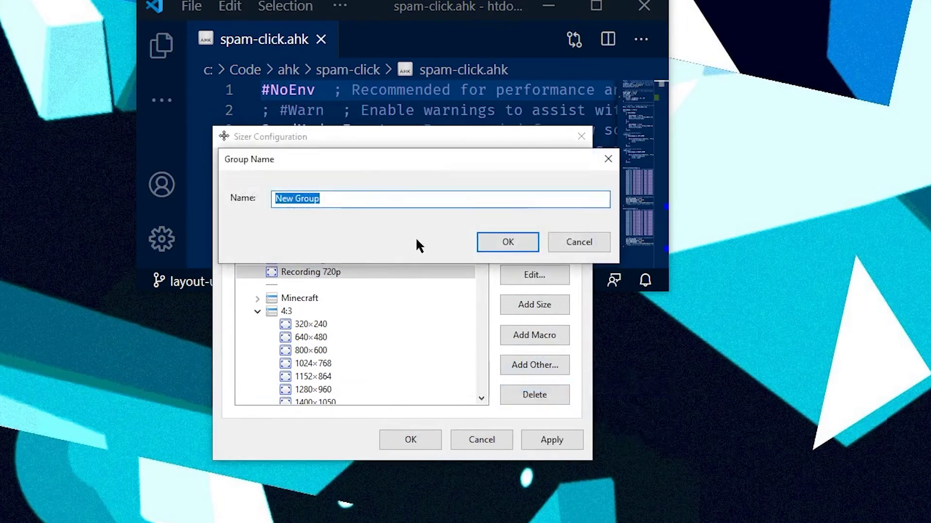
{"action": "type", "text": "F"}
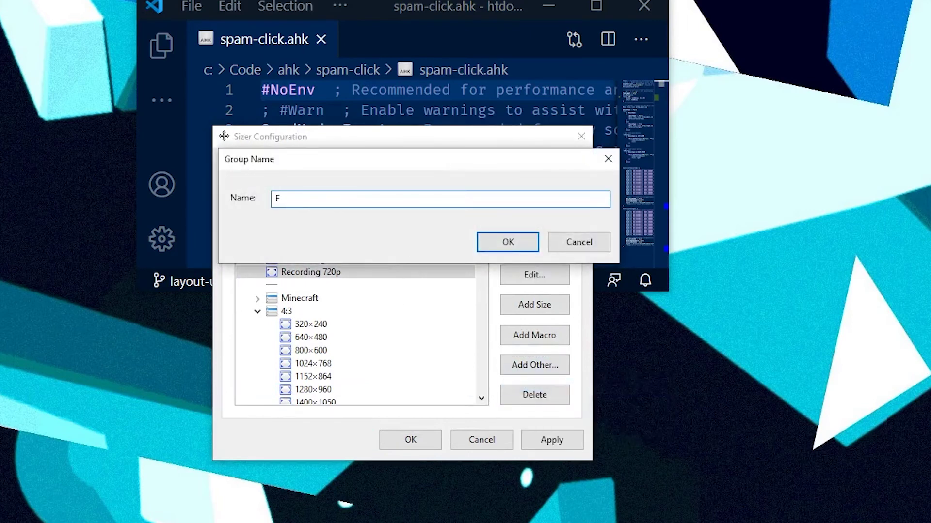
{"action": "type", "text": "oldern"}
{"action": "key", "text": "Return"}
{"action": "left_click", "coordinate": [509, 271]}
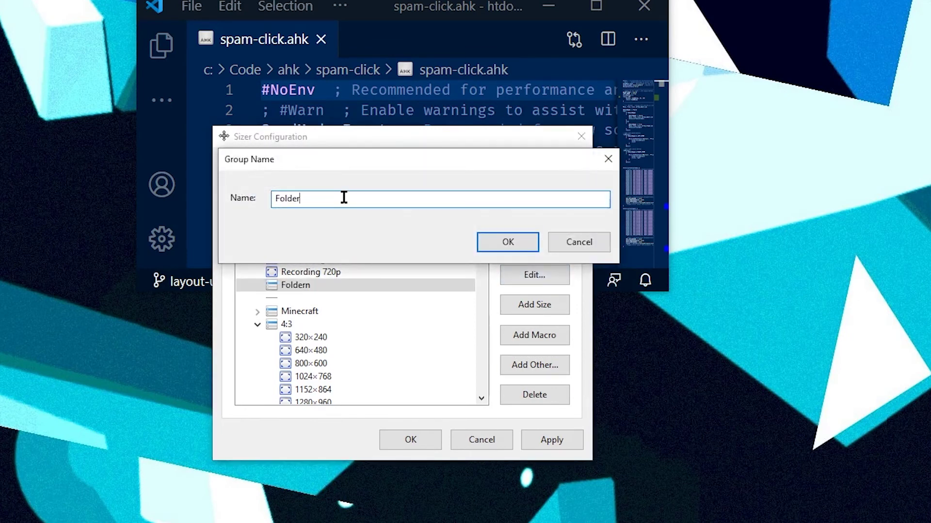
{"action": "key", "text": "Return"}
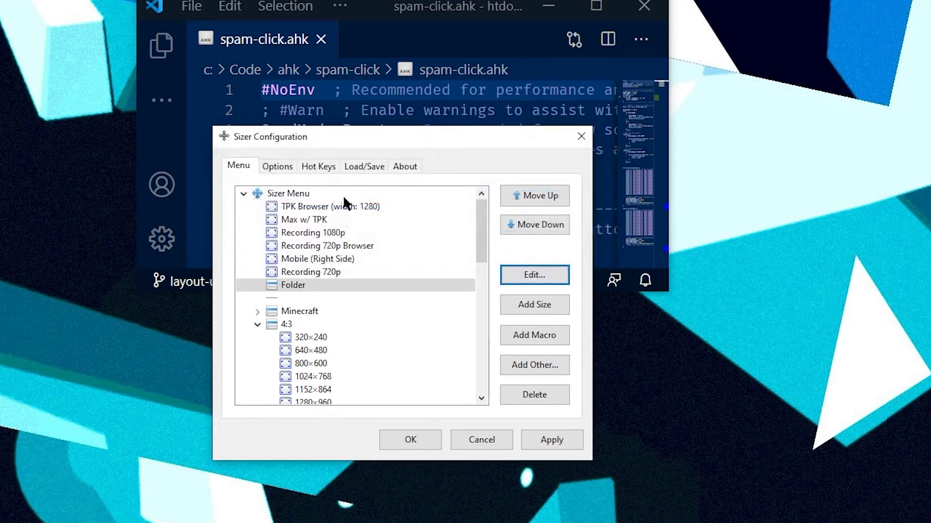
- Move the Folder group below the separator, apply, and preview the resize menu on the editor
{"action": "left_click", "coordinate": [531, 226]}
{"action": "left_click", "coordinate": [552, 440]}
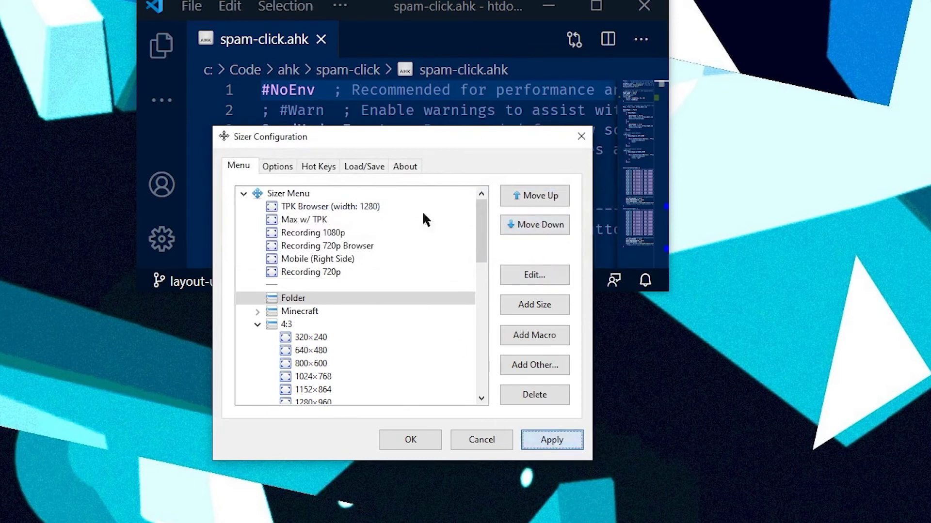
{"action": "left_click", "coordinate": [366, 116]}
{"action": "right_click", "coordinate": [357, 104]}
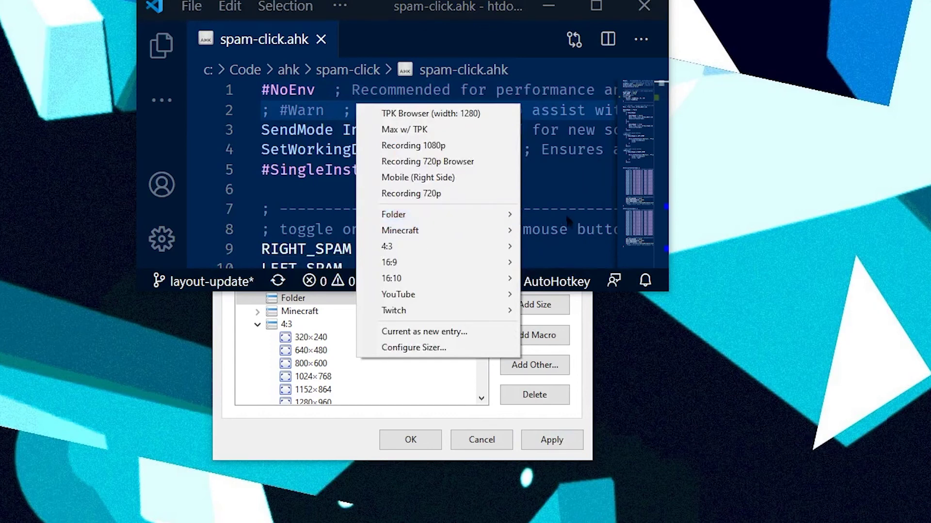
{"action": "key", "text": "Escape"}
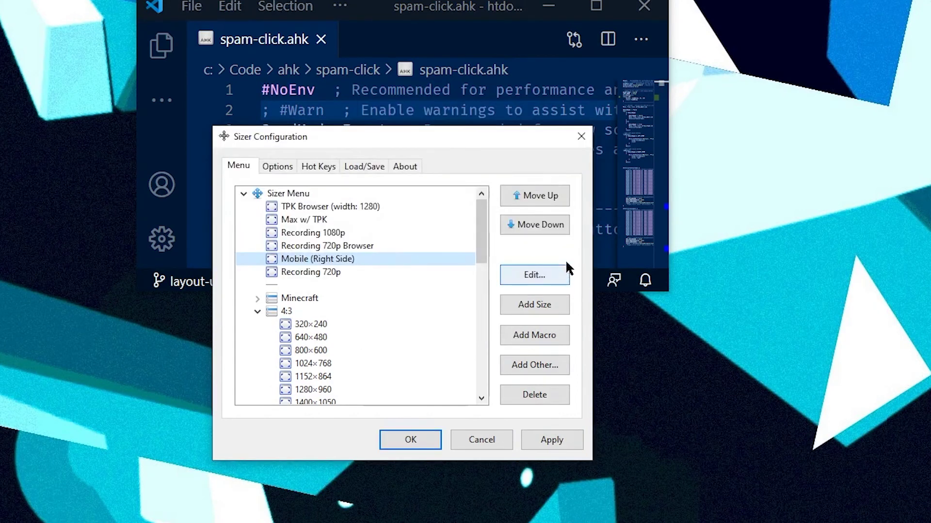
- Shift Mobile (Right Side) up and back down, select Recording 720p Browser, and apply the menu
{"action": "double_click", "coordinate": [538, 194]}
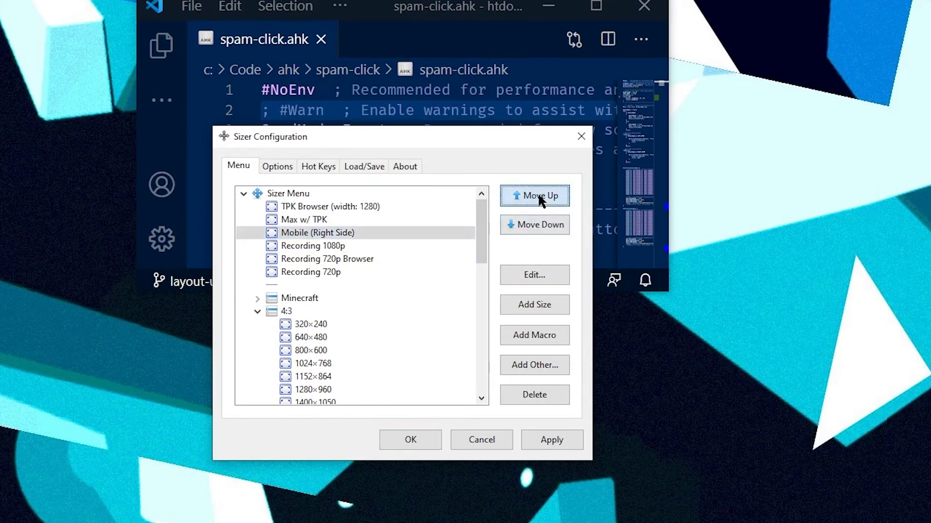
{"action": "double_click", "coordinate": [538, 225]}
{"action": "left_click", "coordinate": [349, 246]}
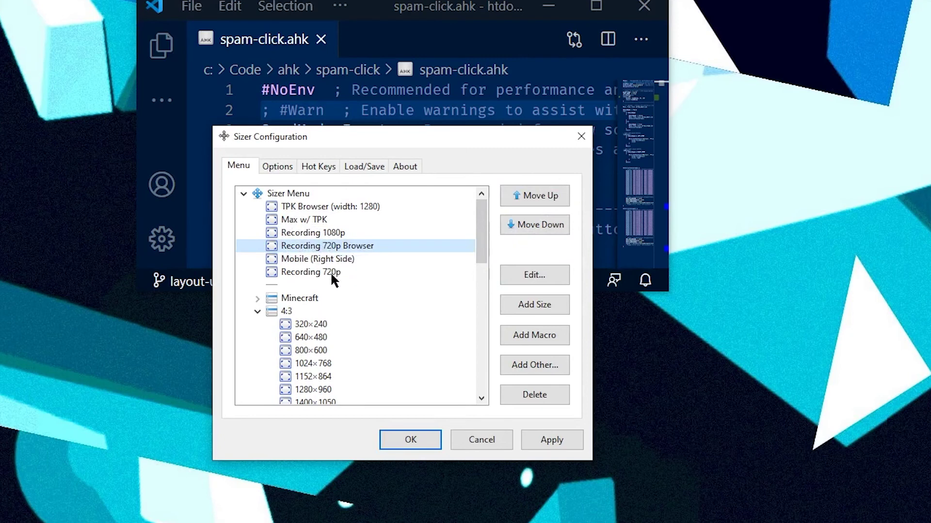
{"action": "key", "text": "Tab"}
{"action": "key", "text": "Tab"}
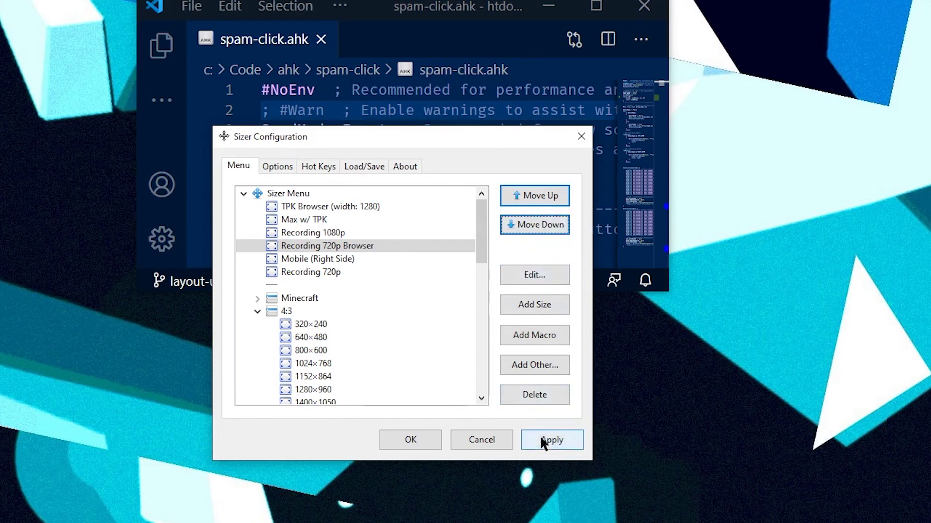
{"action": "left_click", "coordinate": [533, 448]}
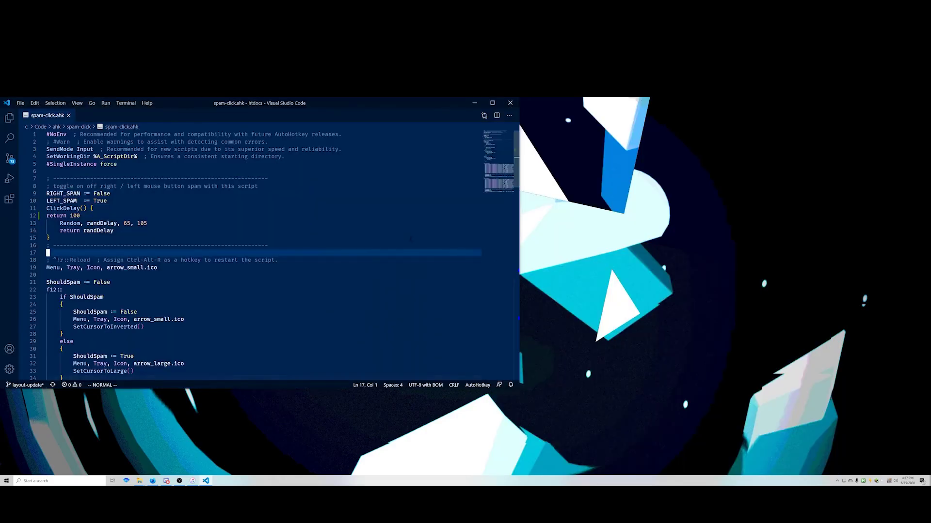
- Resize the editor with the TPK Browser preset, then shrink it to Recording 720p
{"action": "right_click", "coordinate": [421, 242]}
{"action": "key", "text": "Escape"}
{"action": "right_click", "coordinate": [421, 243]}
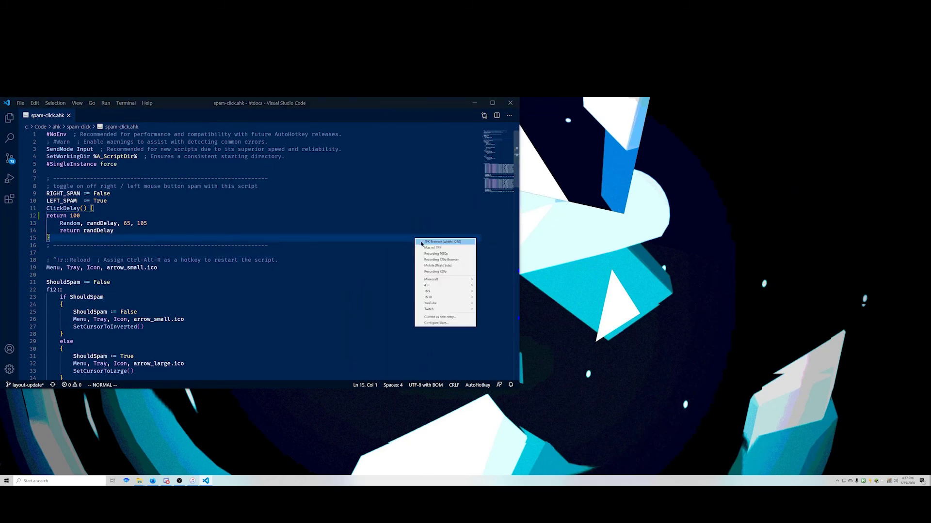
{"action": "left_click", "coordinate": [421, 242]}
{"action": "right_click", "coordinate": [396, 243]}
{"action": "left_click", "coordinate": [416, 276]}
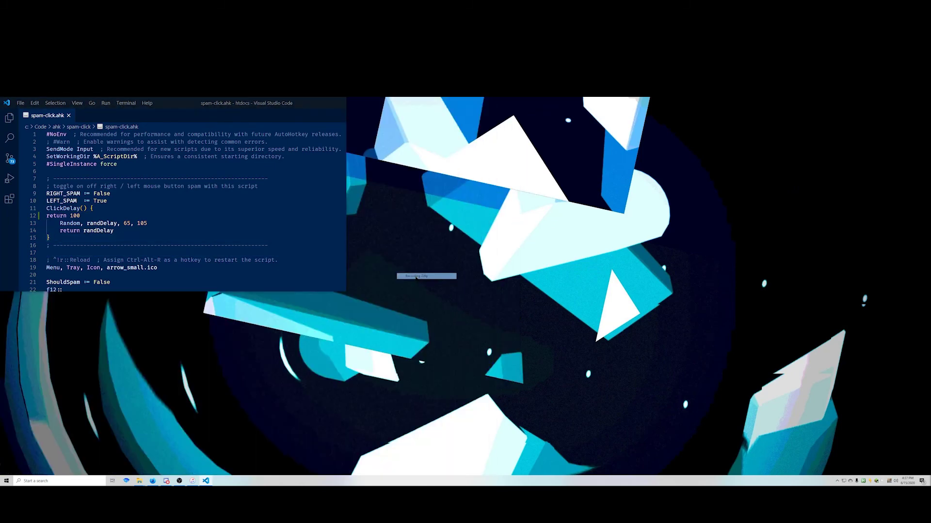
- Centre the editor, snap it to the left half, then move it to the right side
{"action": "right_click", "coordinate": [315, 217]}
{"action": "left_click", "coordinate": [339, 228]}
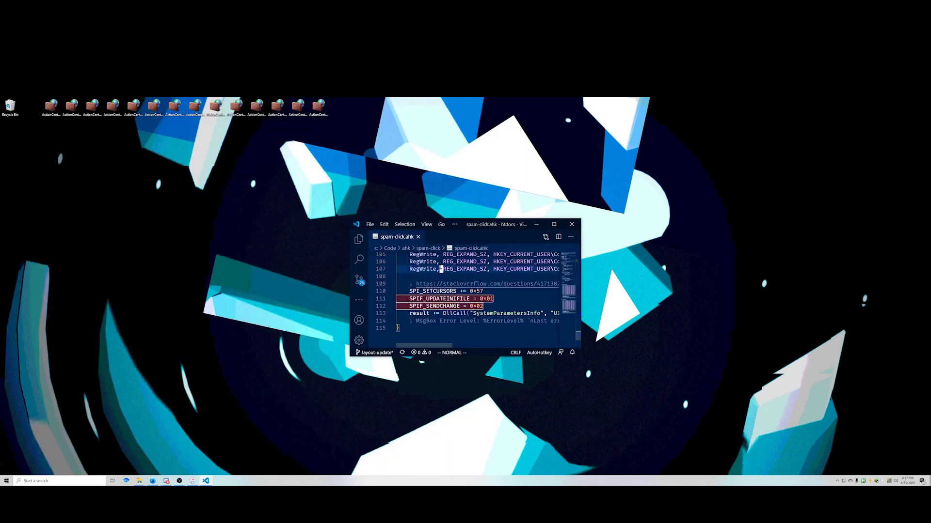
{"action": "right_click", "coordinate": [442, 244]}
{"action": "left_click", "coordinate": [460, 282]}
{"action": "right_click", "coordinate": [354, 256]}
{"action": "left_click", "coordinate": [373, 286]}
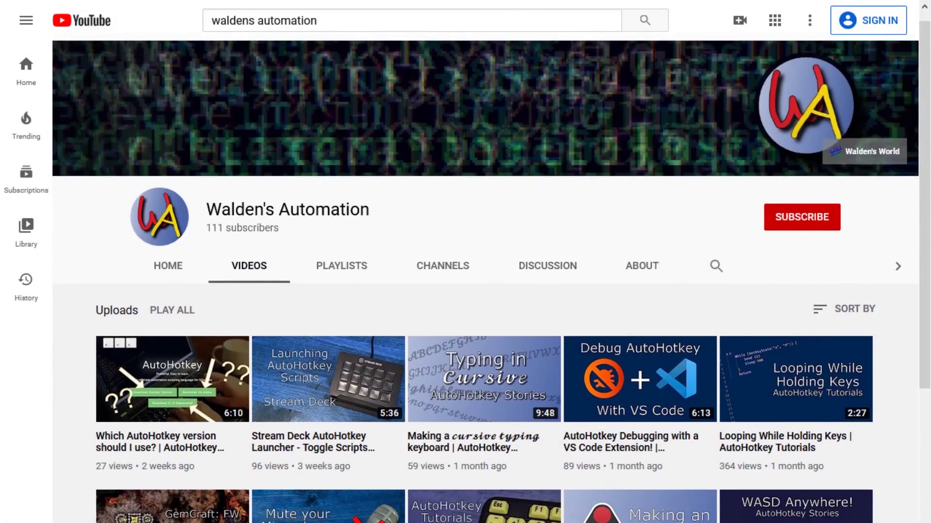
{"action": "scroll", "coordinate": [485, 291], "scroll_direction": "down", "scroll_amount": 4}
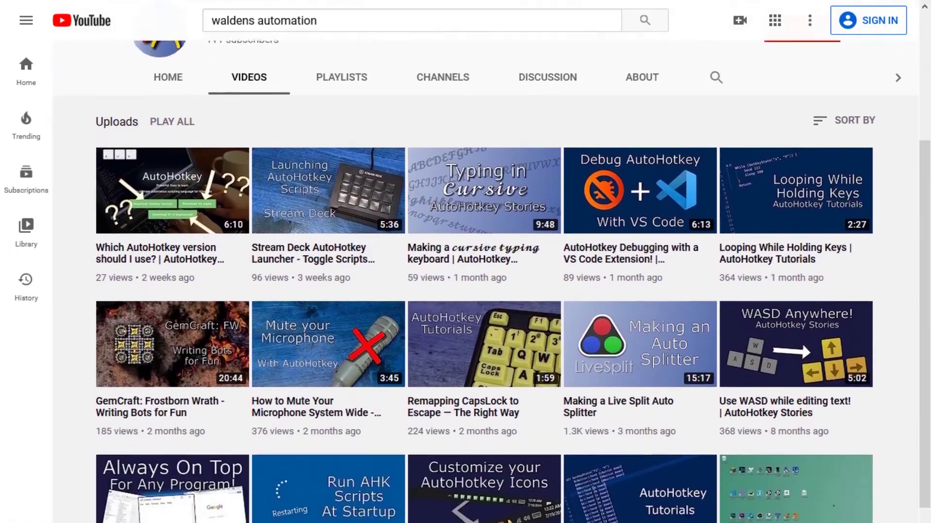